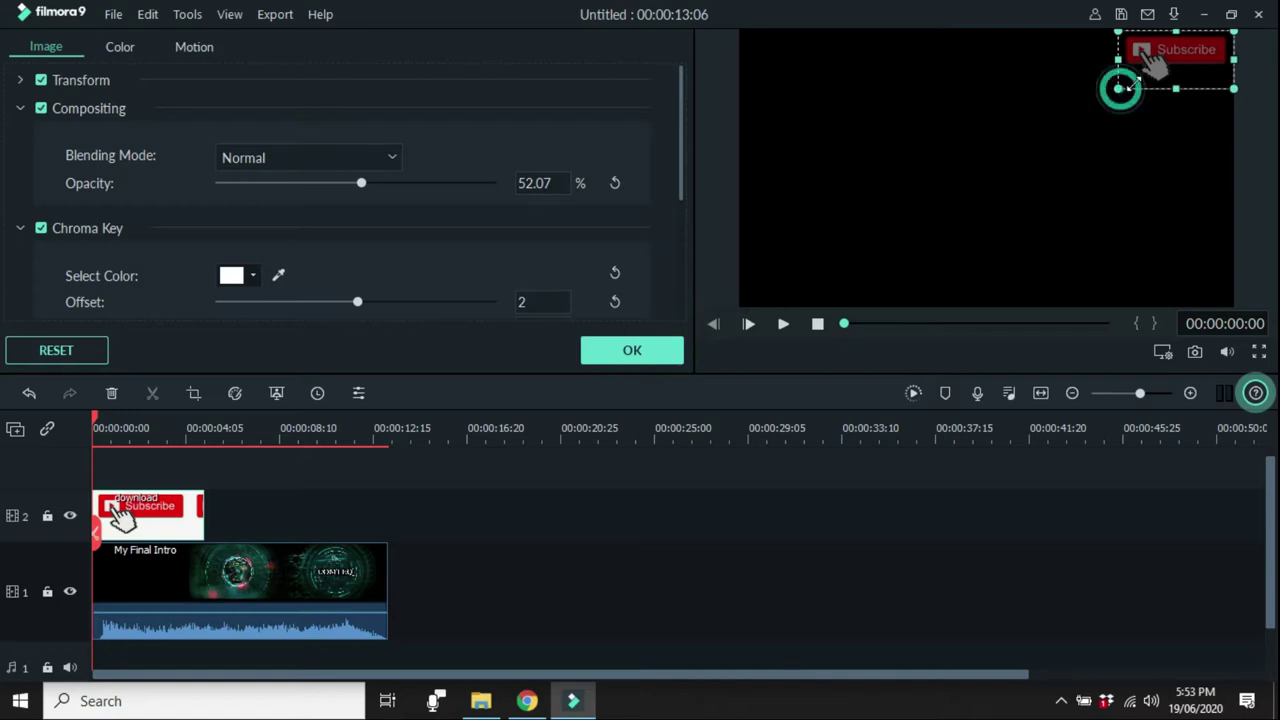
- Shrink the Subscribe watermark in the frame's upper-right corner, play the video full screen to check it and accept the image settings
drag(1118, 88, 1148, 74)
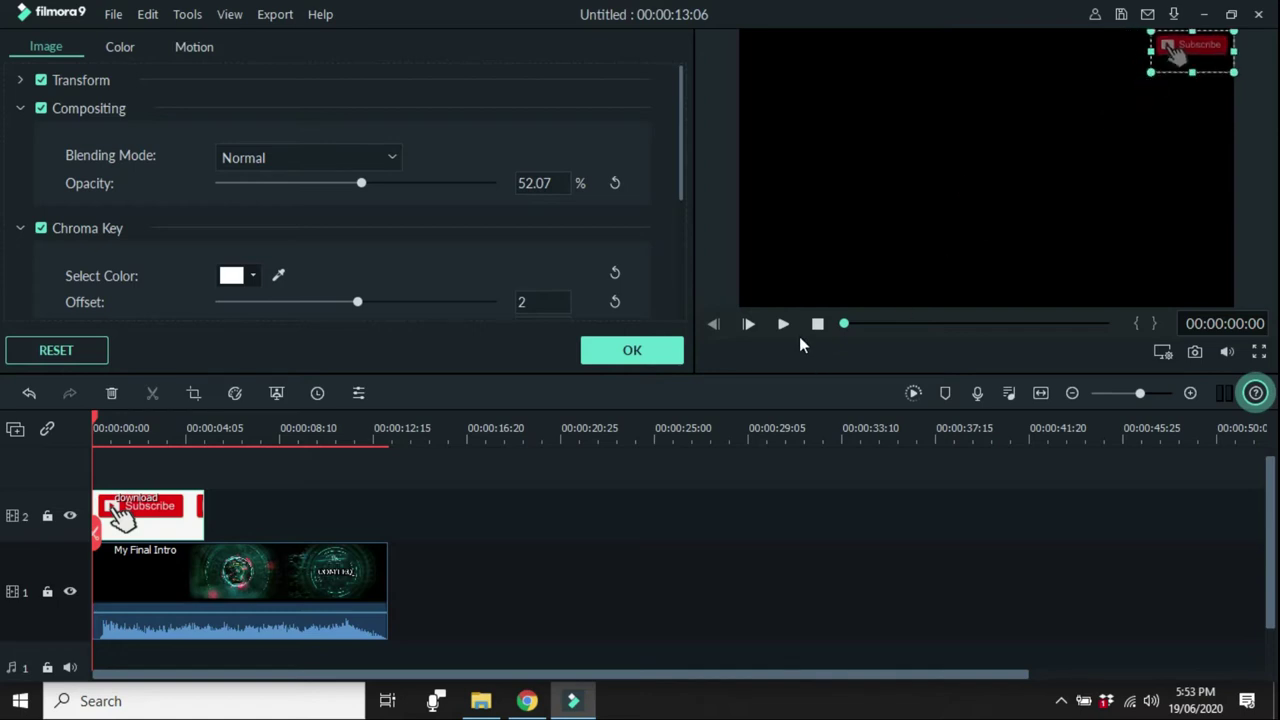
click(1258, 354)
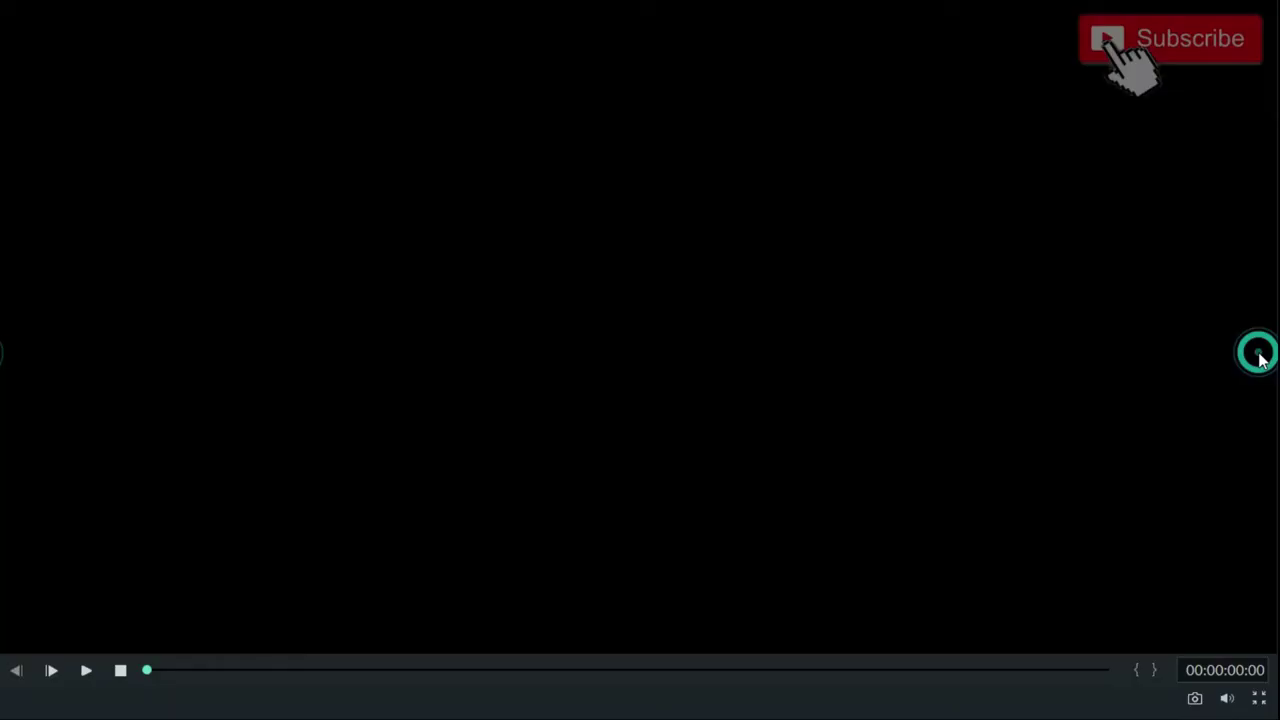
click(88, 671)
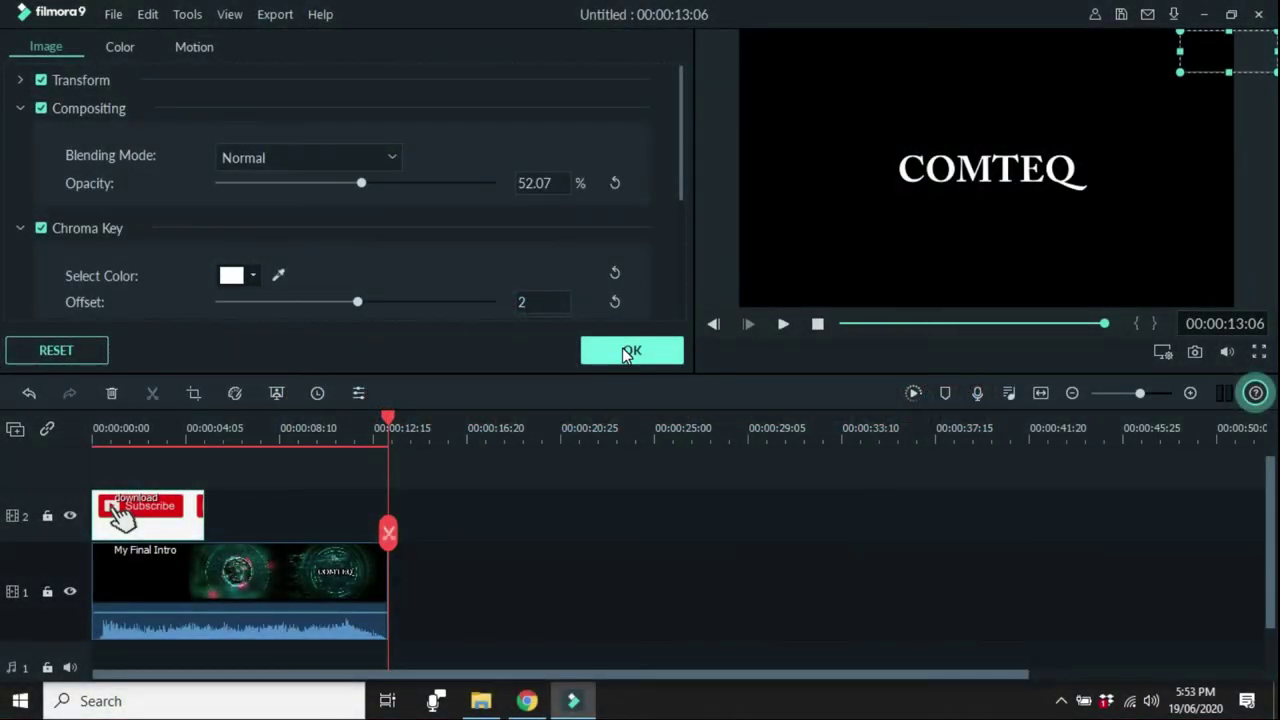
click(628, 352)
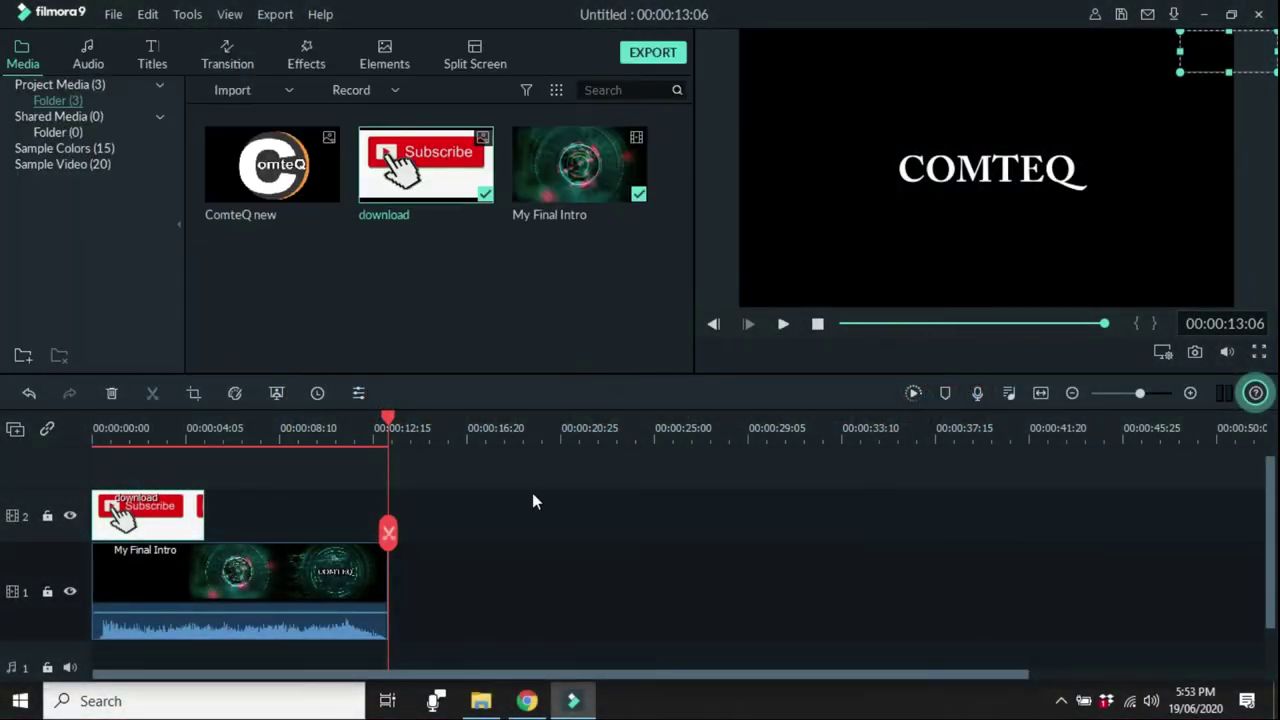
- Replace the Subscribe image on video track 2 with the ComteQ new image, extended to the end of the My Final Intro clip
right_click(178, 524)
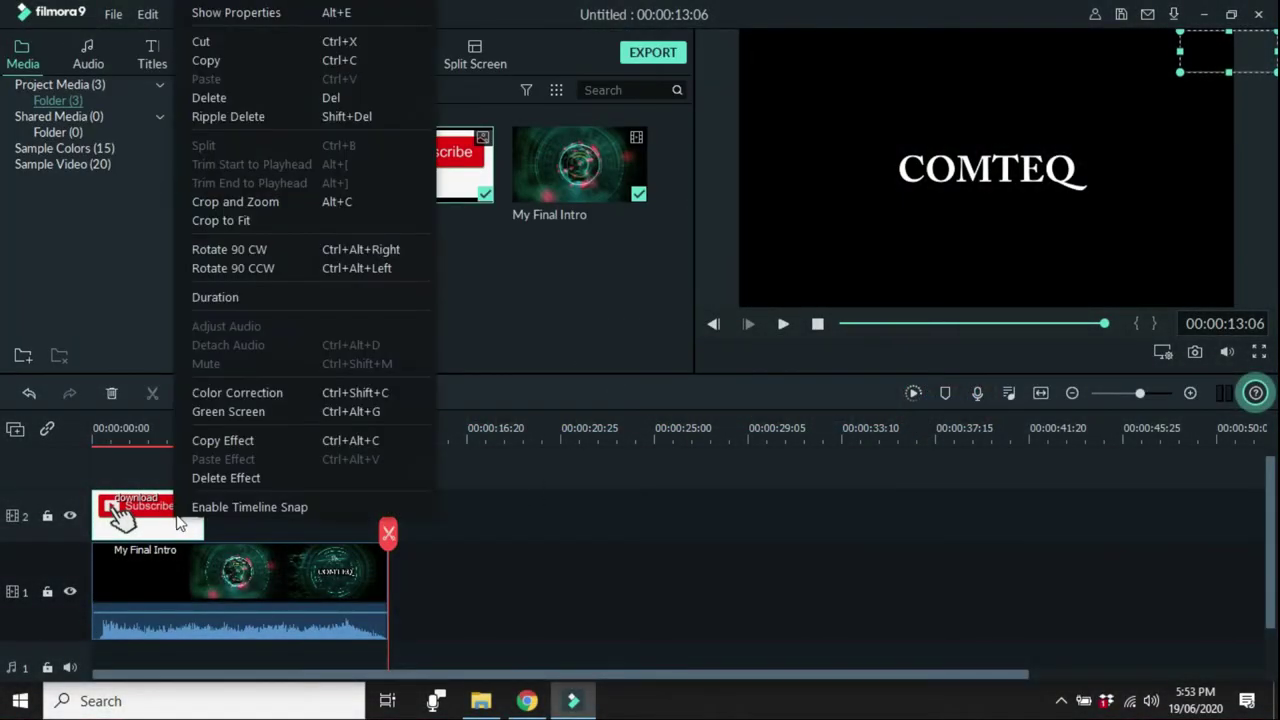
click(244, 97)
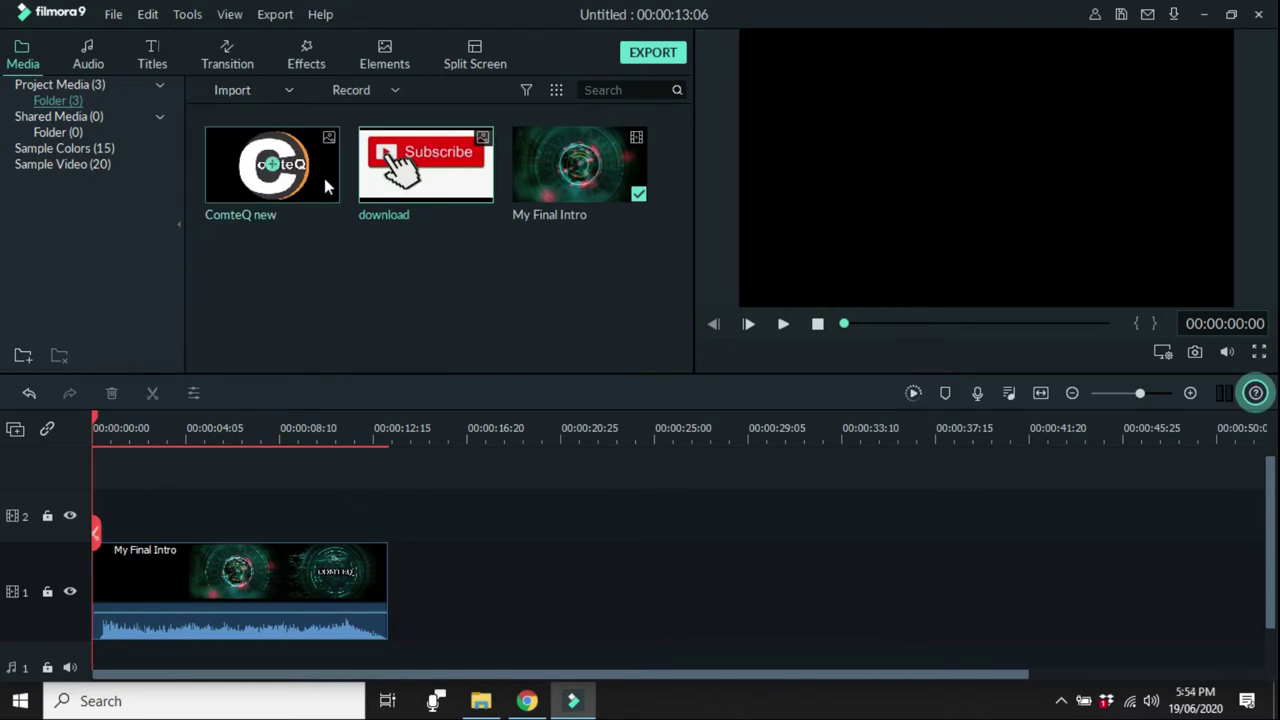
drag(324, 166, 69, 534)
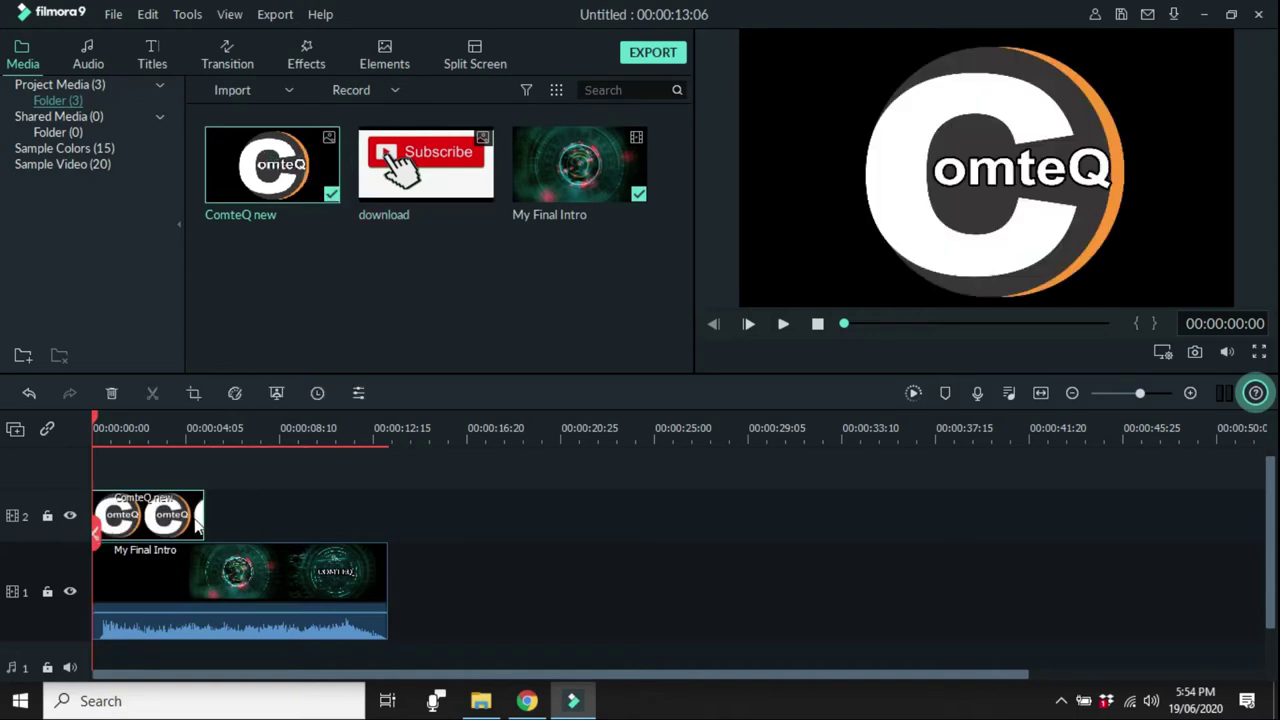
drag(198, 520, 388, 512)
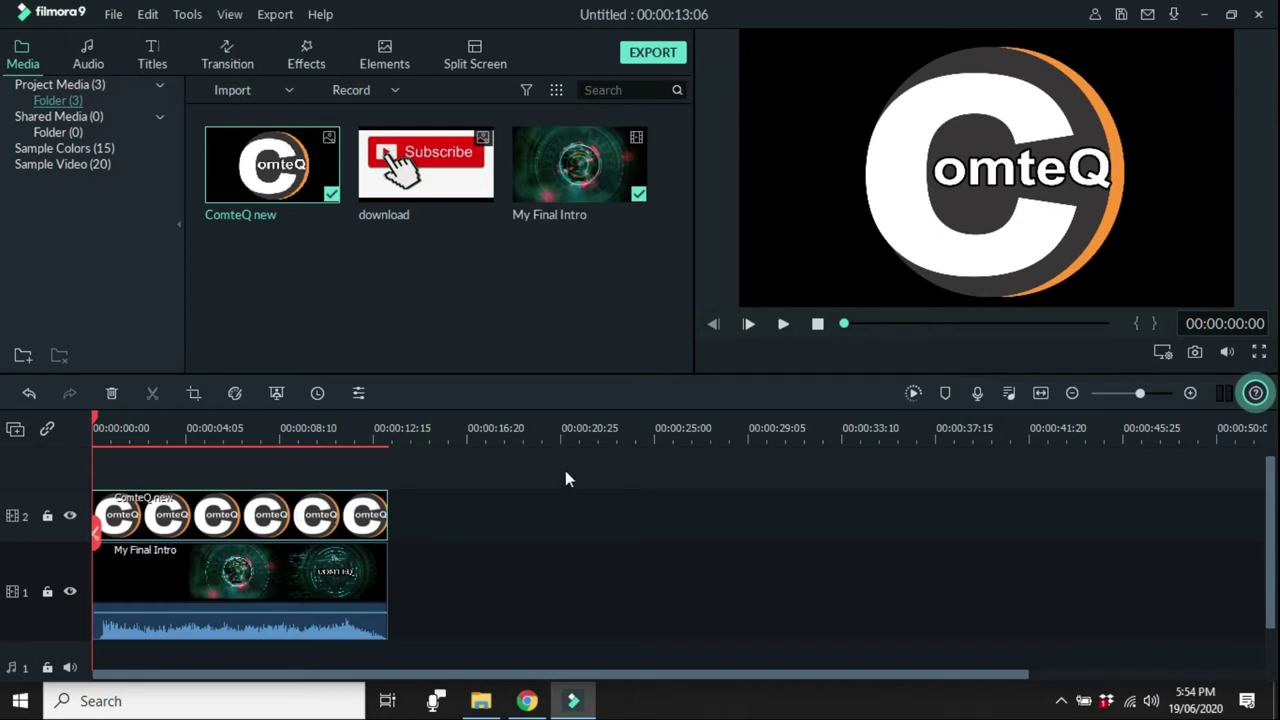
- Set the opacity of the ComteQ new logo clip to 53.45%
right_click(344, 522)
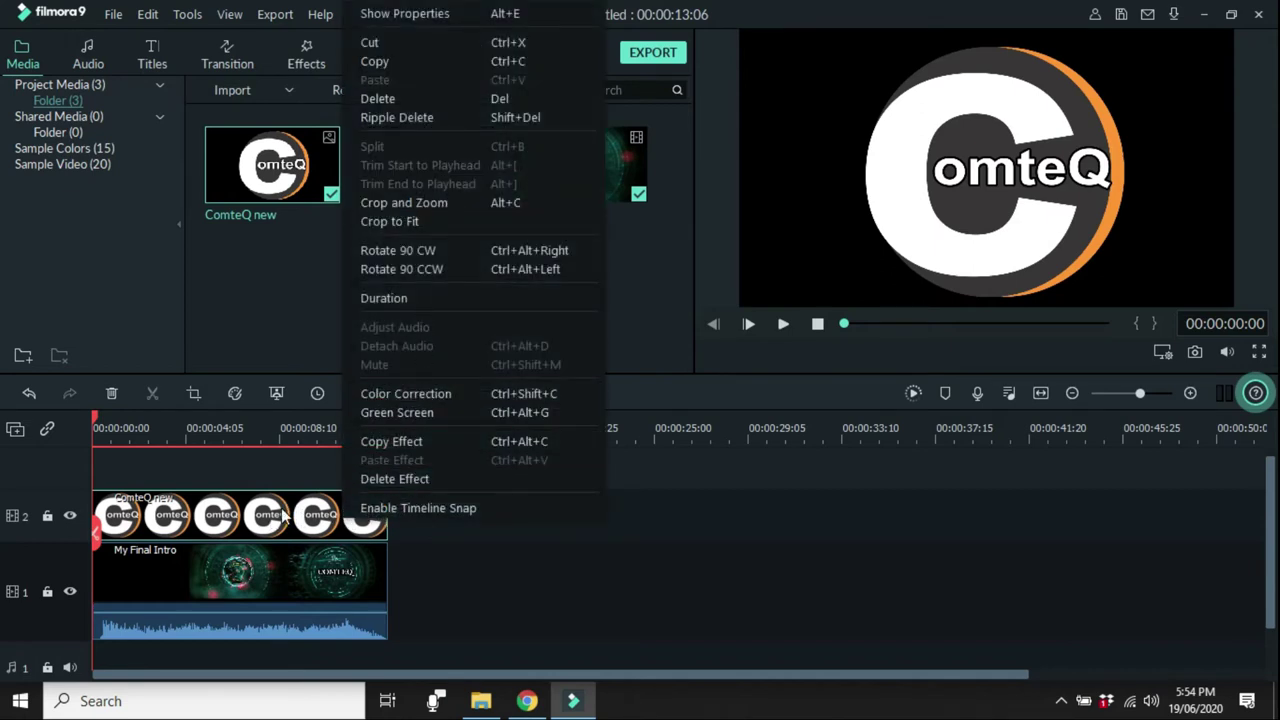
click(463, 537)
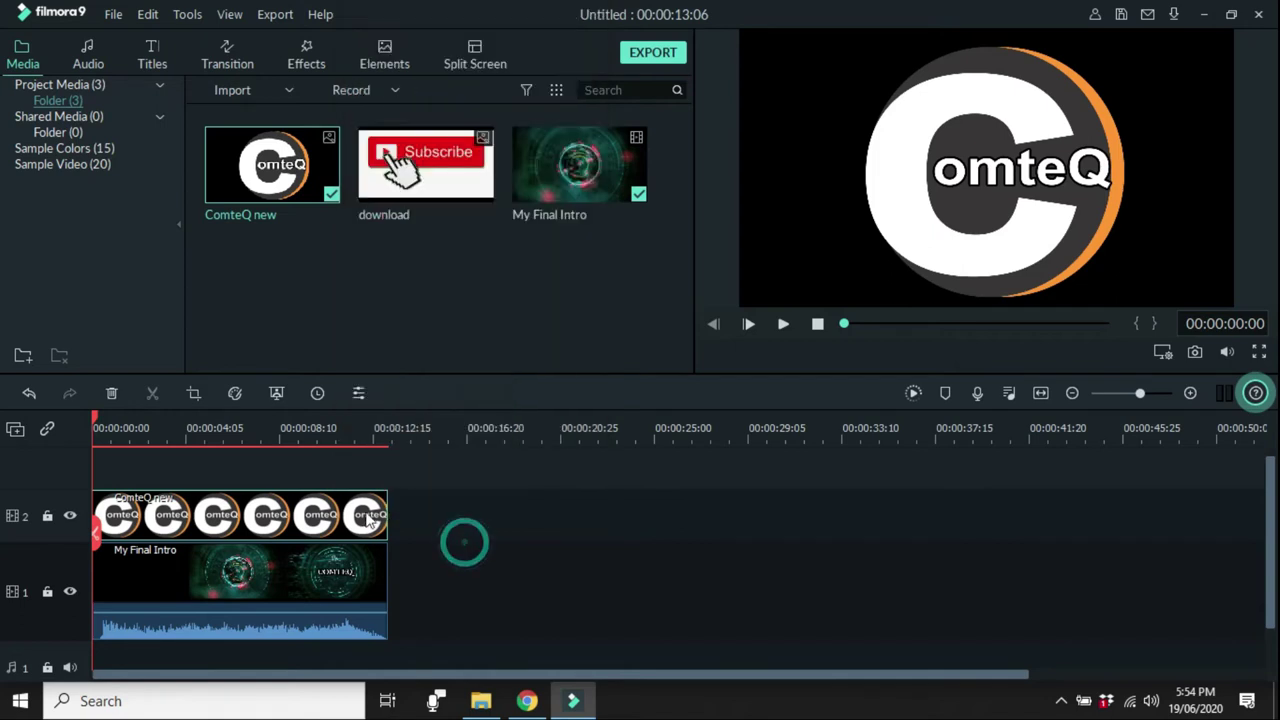
double_click(340, 517)
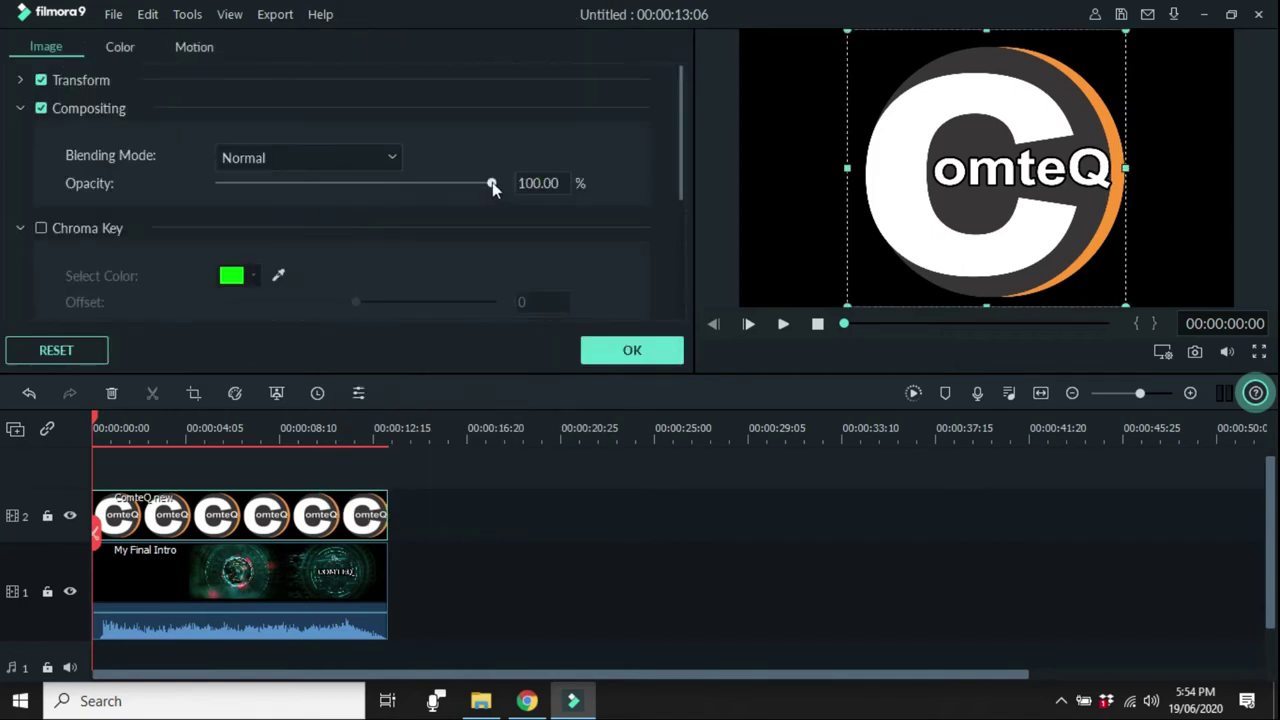
drag(492, 182, 365, 192)
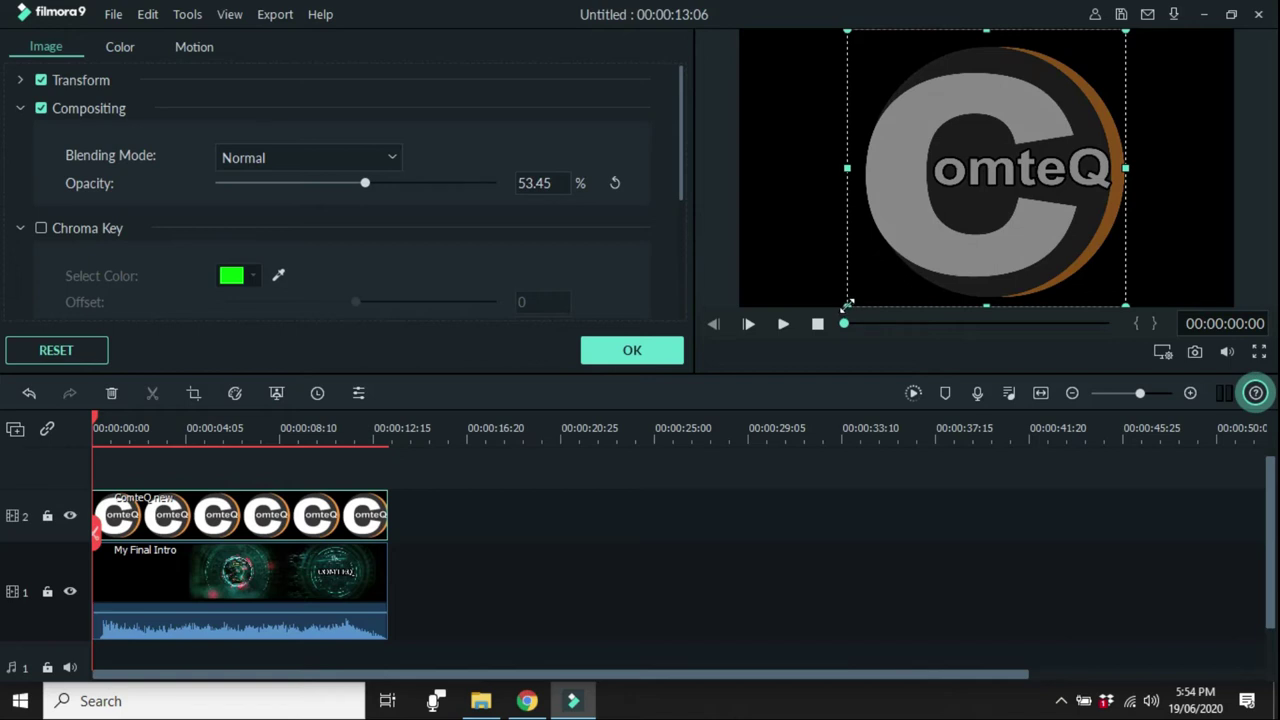
- Shrink the ComteQ logo to a small watermark and place it in the upper-right corner of the video frame
click(890, 250)
drag(849, 303, 1135, 57)
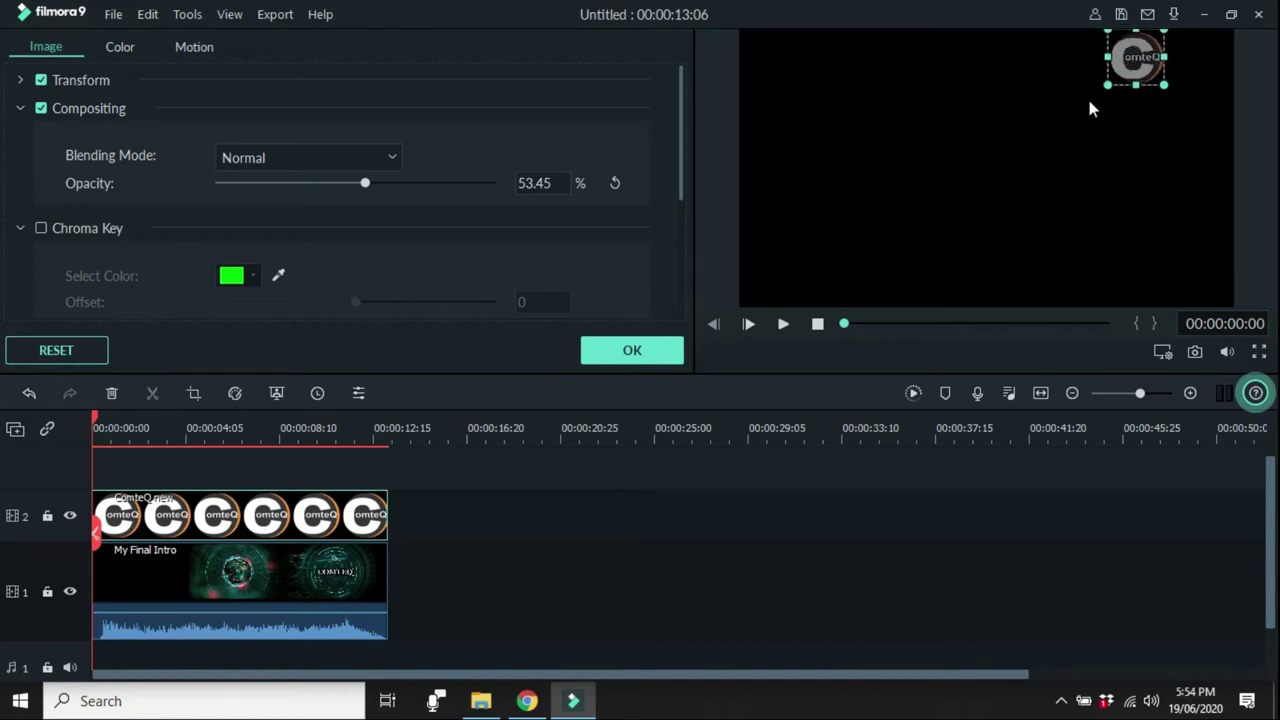
key(Right)
key(Right)
key(Right)
key(Right)
key(Right)
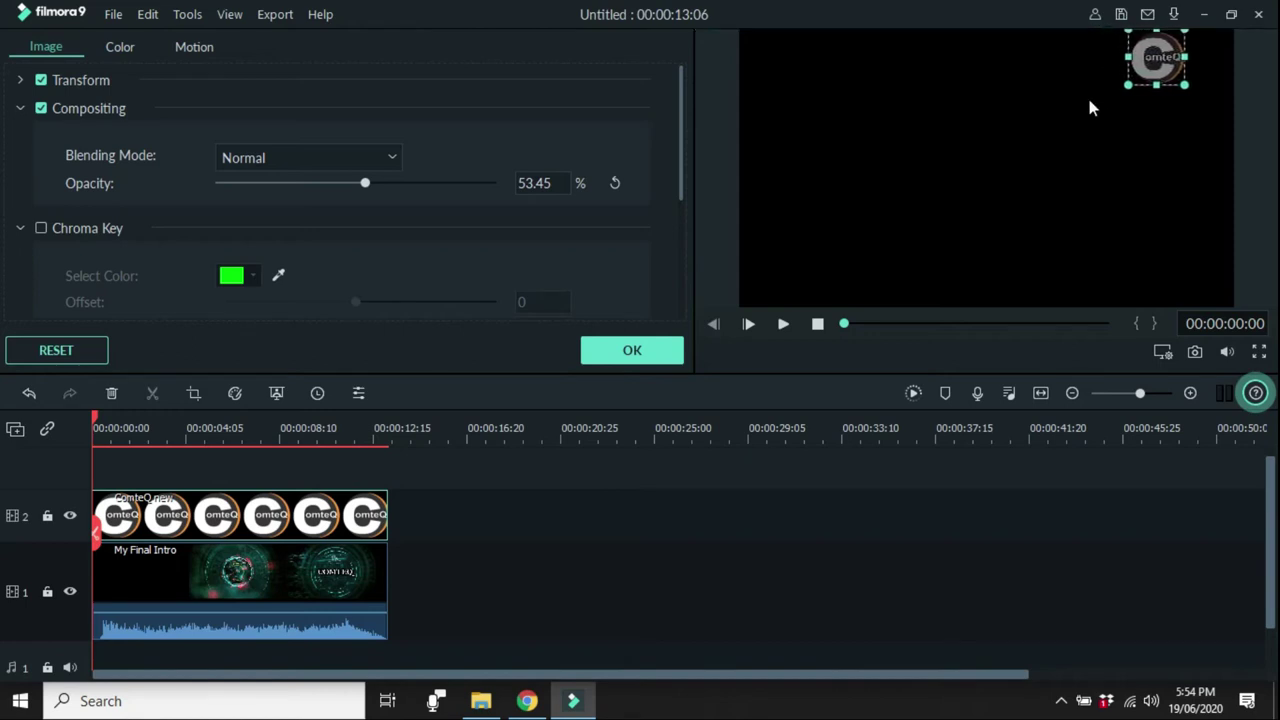
key(Right)
key(Right)
key(Right)
key(Right)
key(Right)
key(Right)
key(Right)
key(Right)
key(Right)
key(Right)
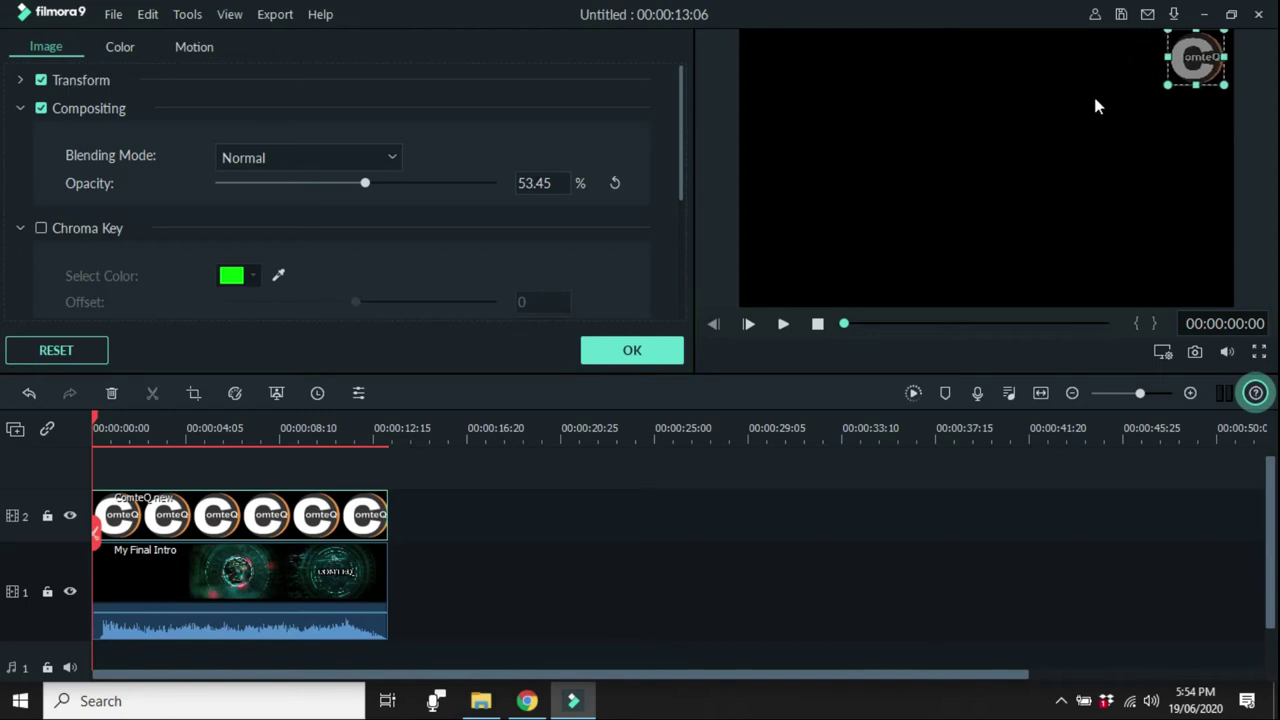
key(Right)
key(Right)
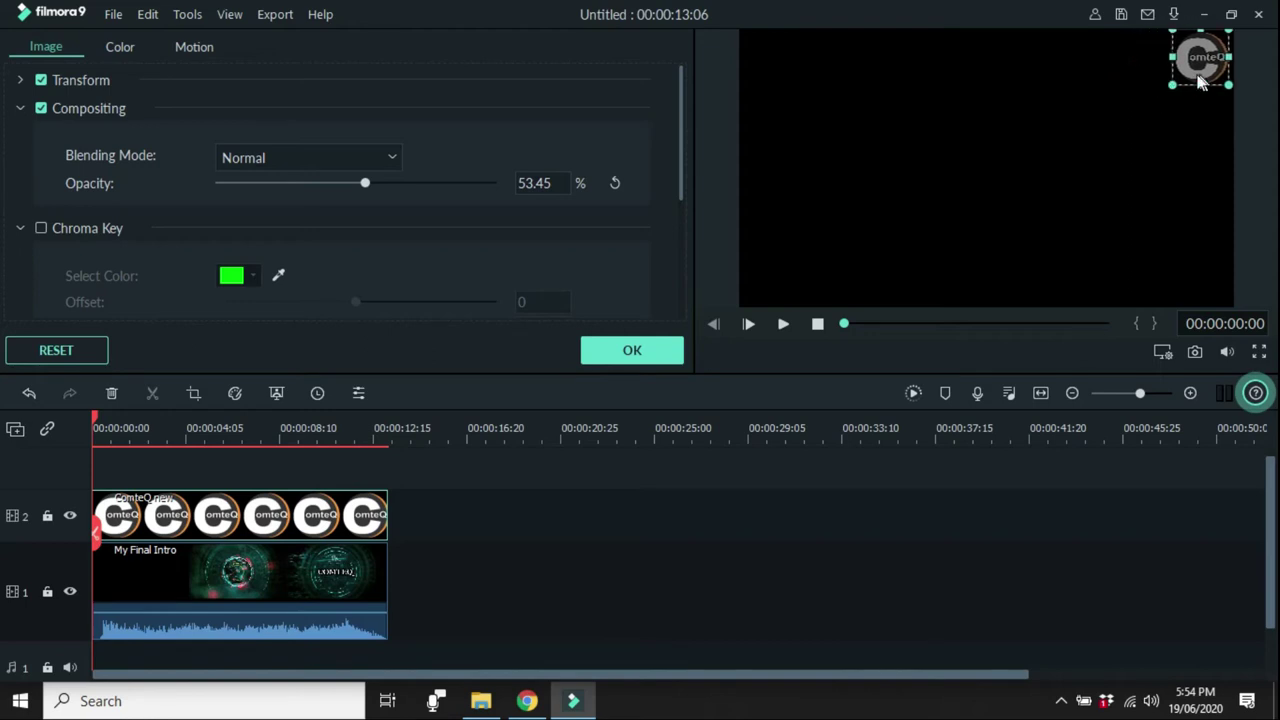
drag(1172, 85, 1177, 81)
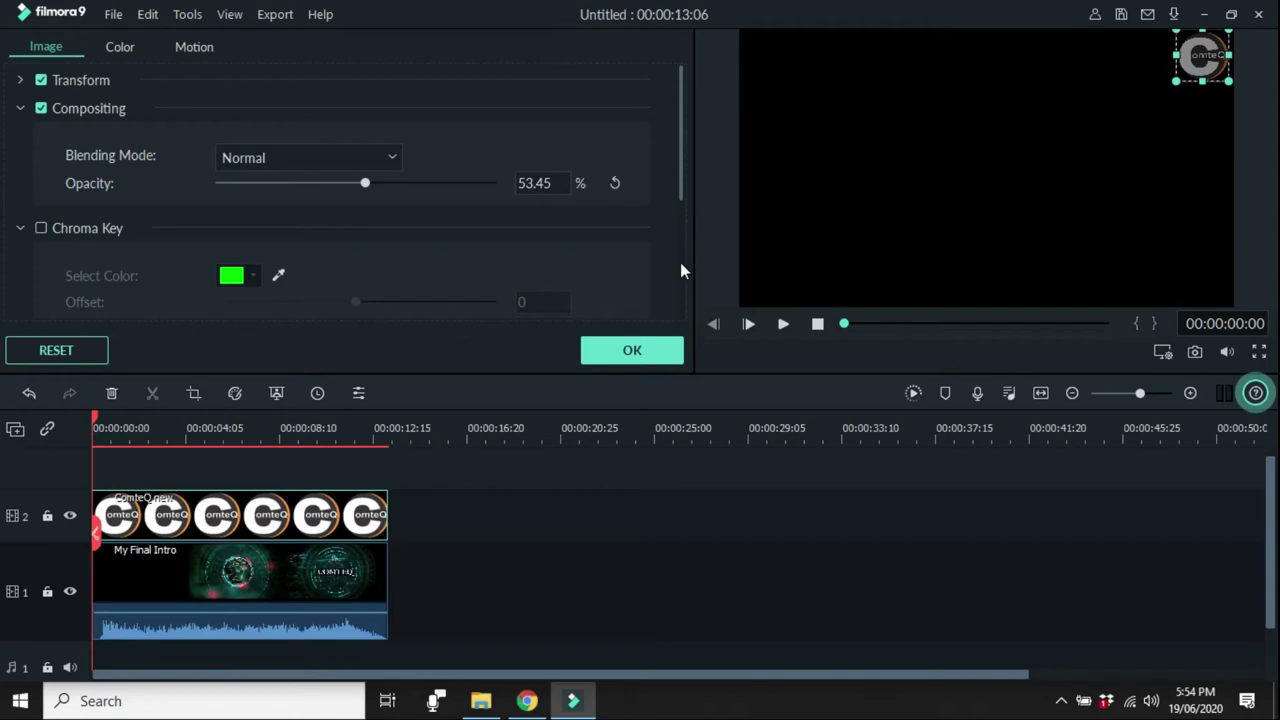
- Check the logo in the full-screen preview and shrink it slightly more within its corner
click(1258, 353)
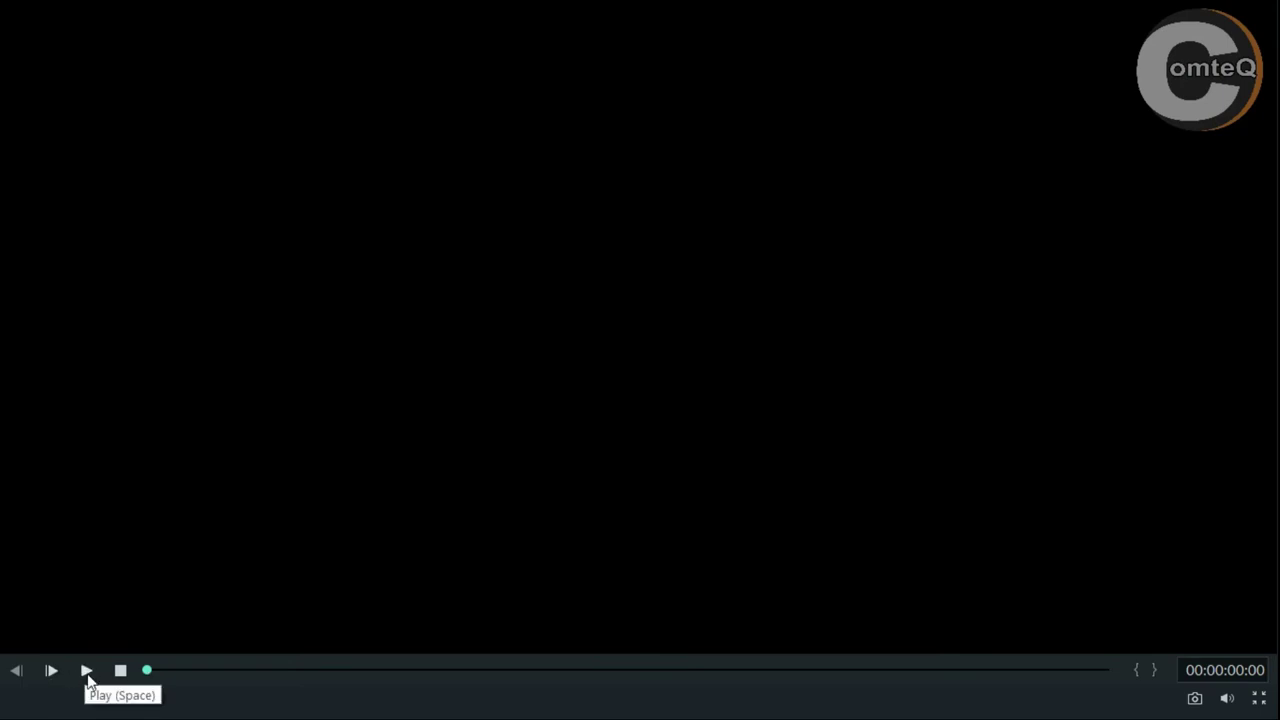
key(Escape)
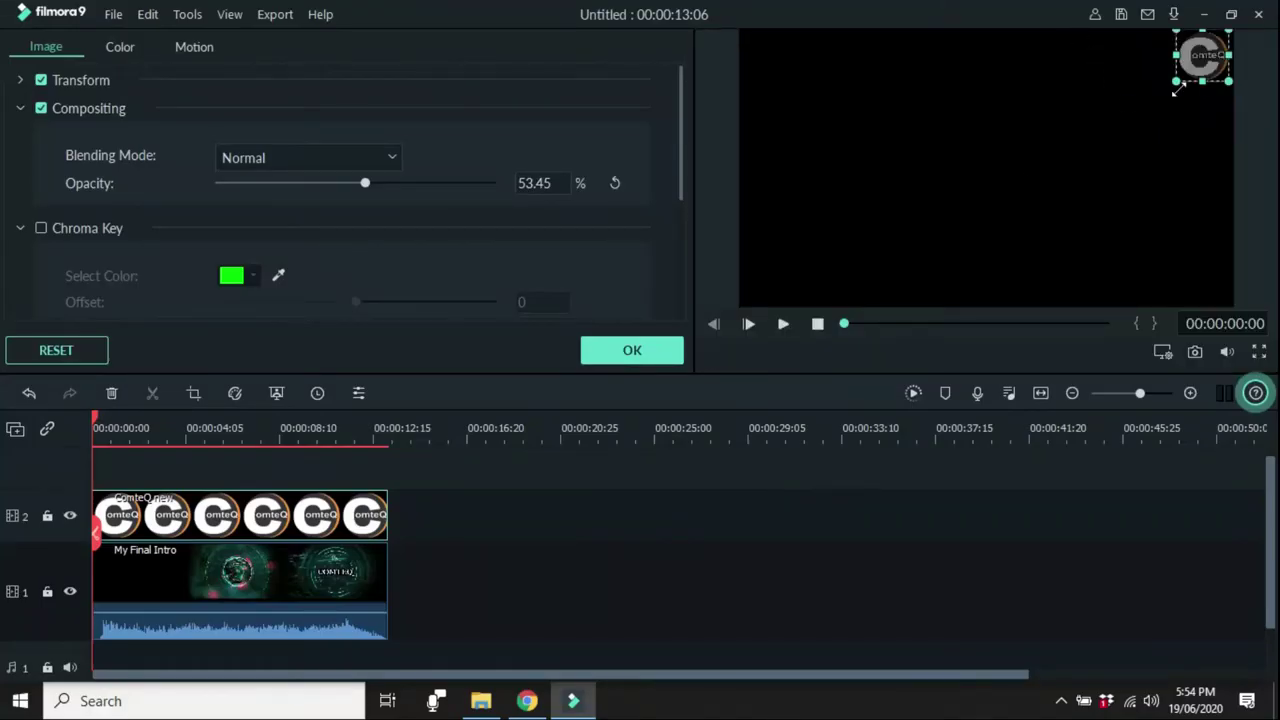
drag(1174, 86, 1187, 72)
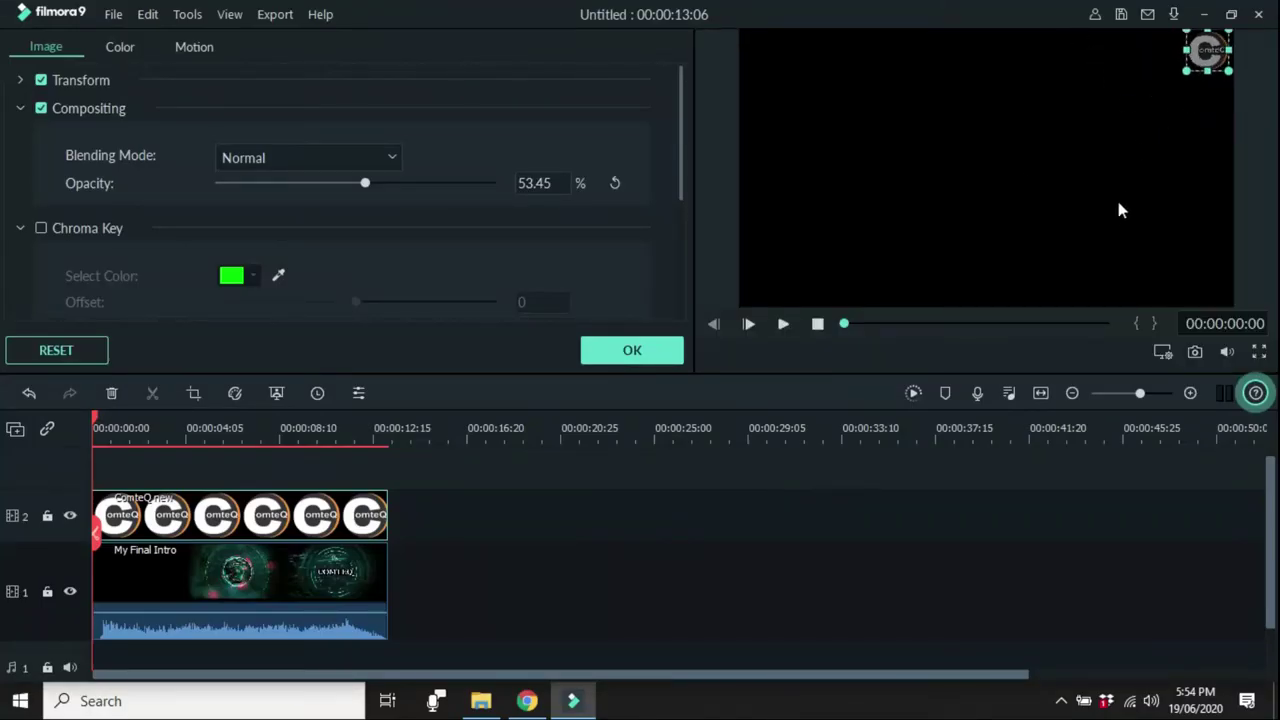
- Play the watermarked intro in the full-screen preview to examine the logo's size and placement
click(1260, 353)
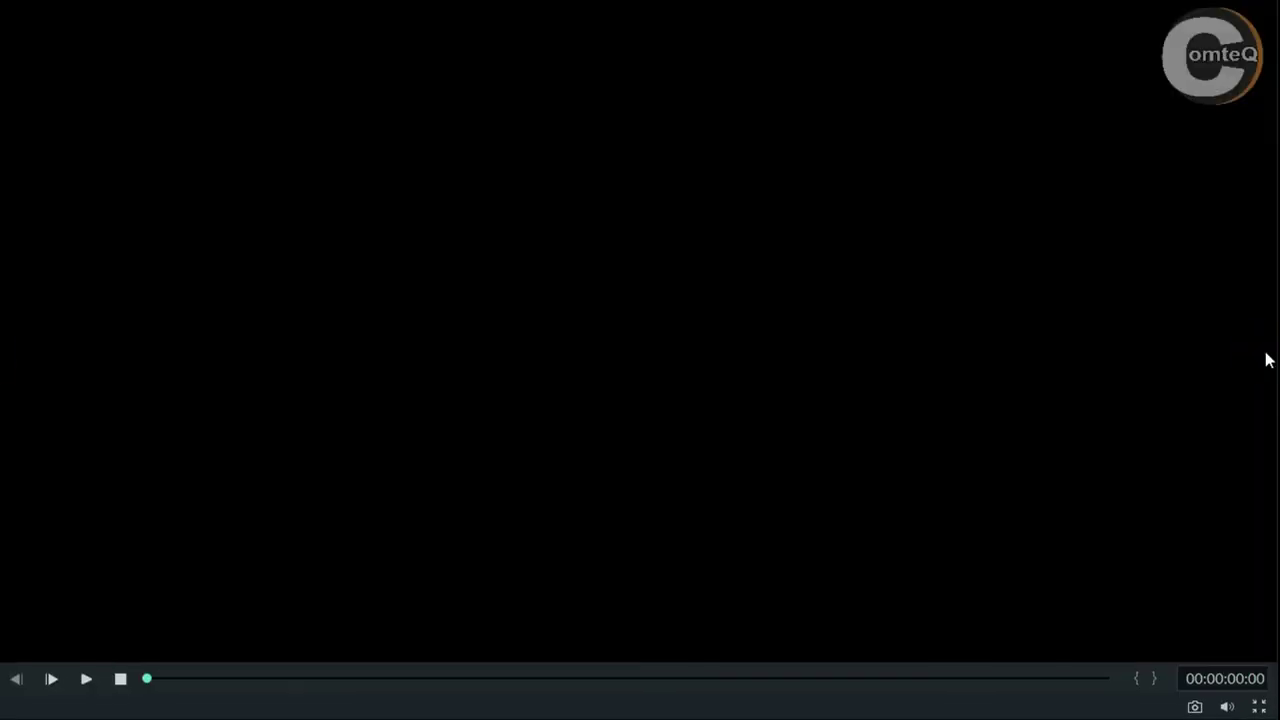
key(Escape)
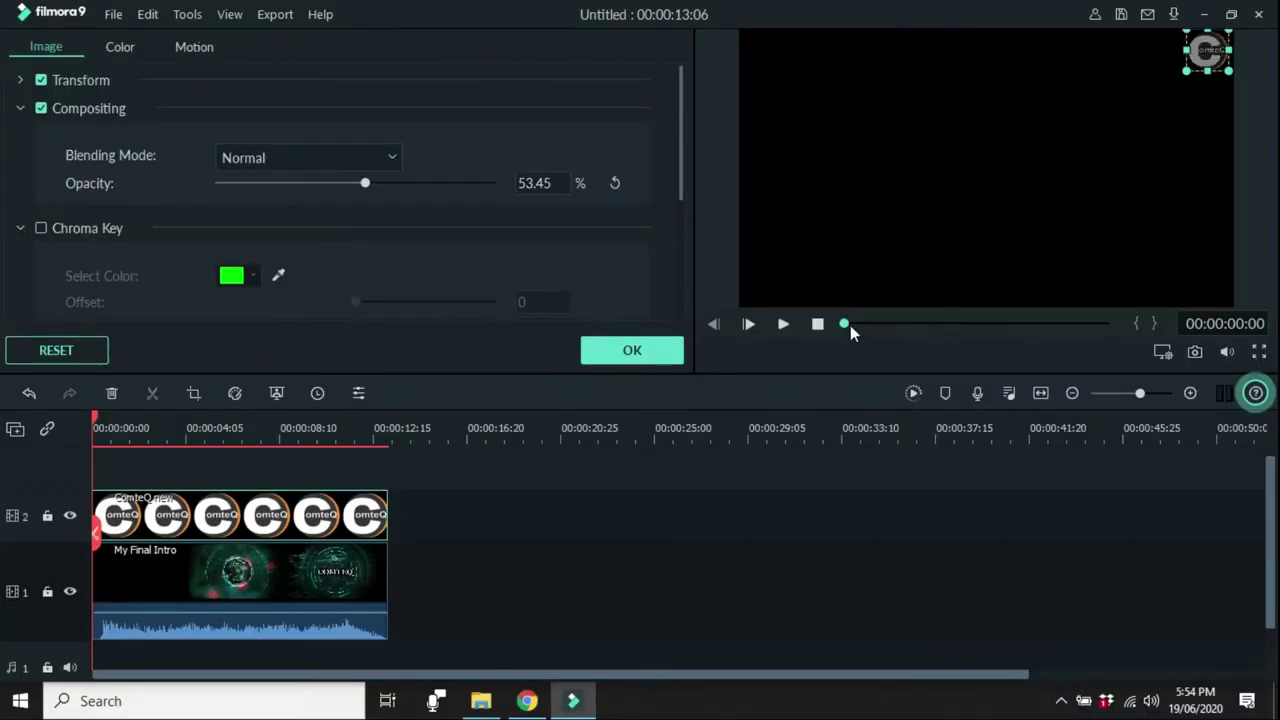
click(1258, 350)
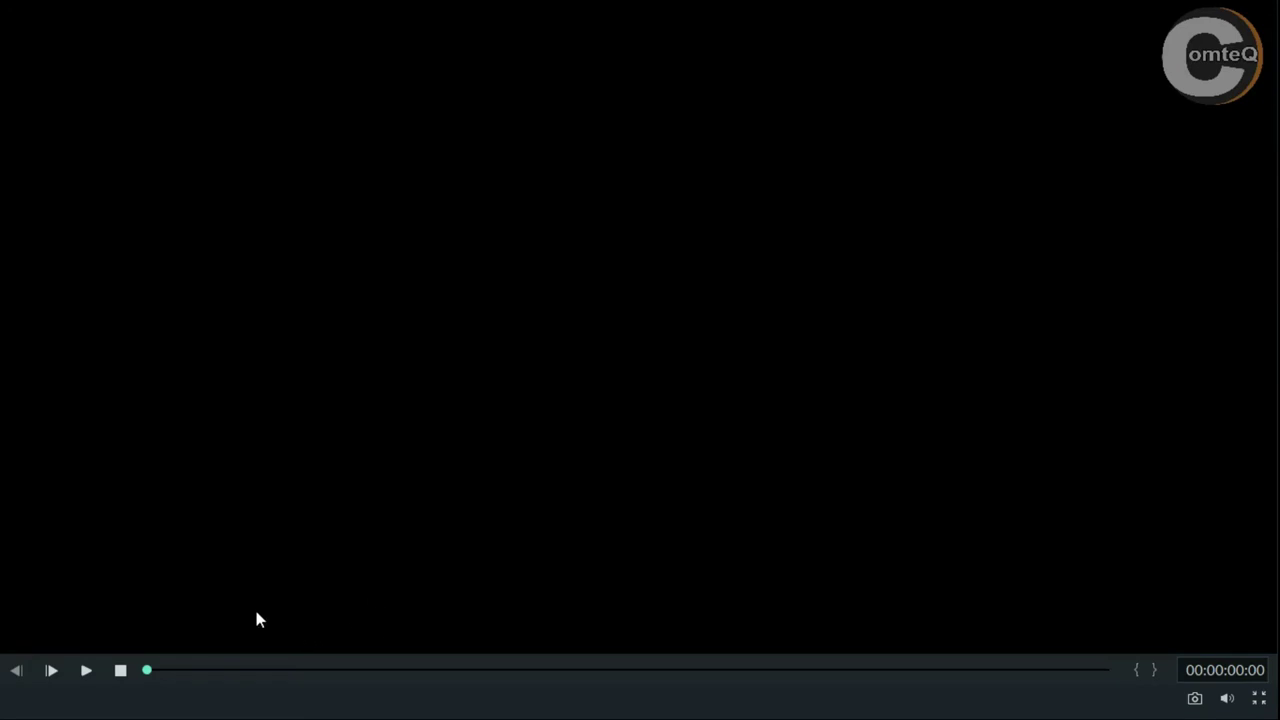
click(90, 672)
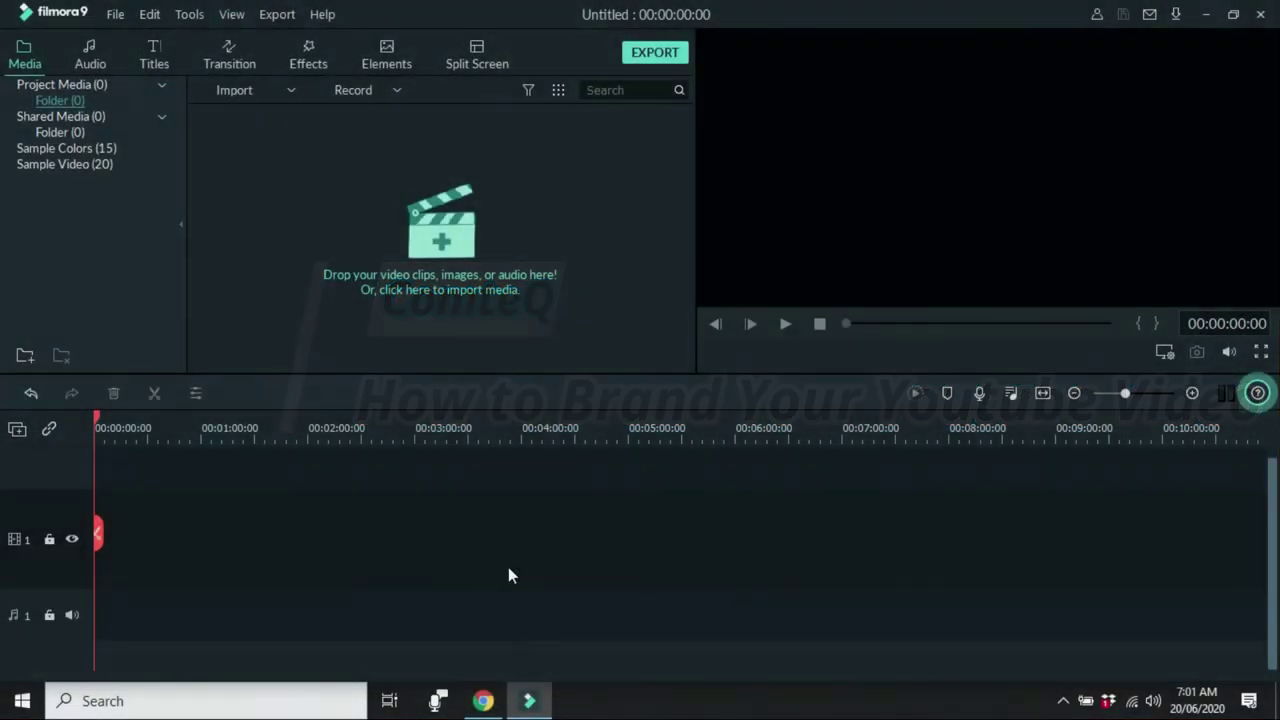
- Switch to Chrome and open YouTube Studio for the ComteQ channel
click(483, 700)
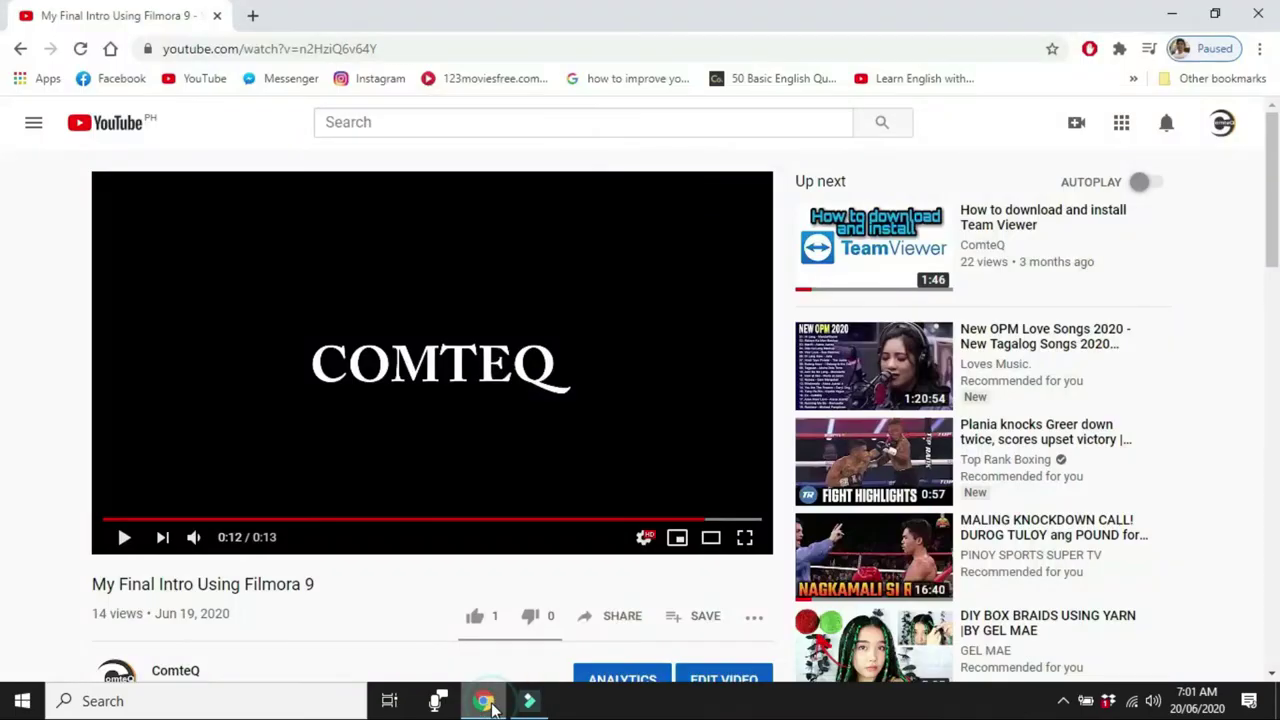
click(1222, 126)
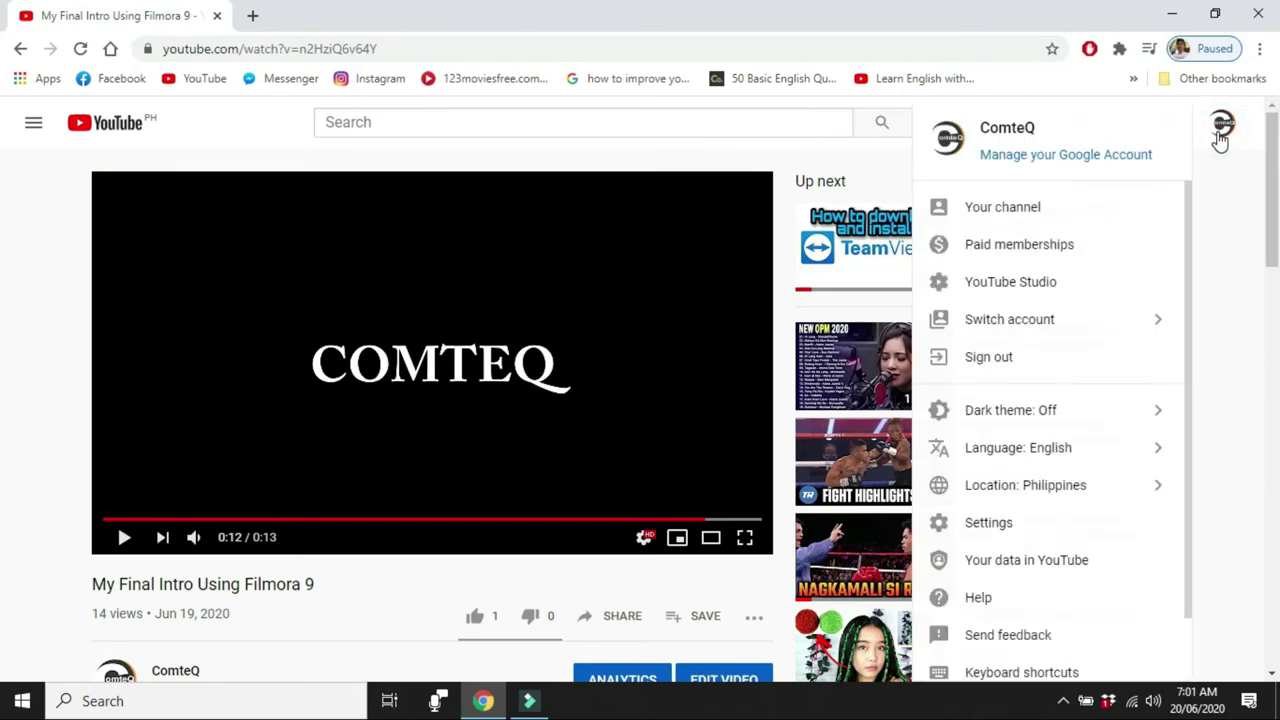
click(1046, 287)
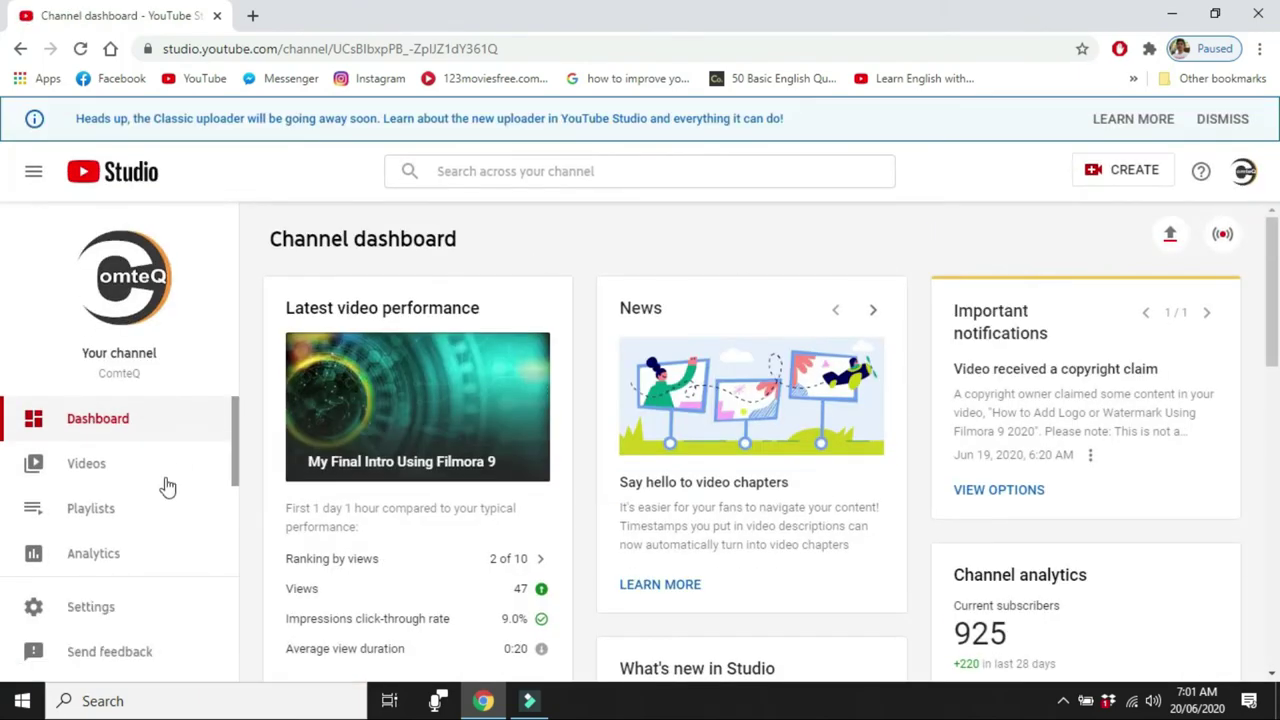
- Open the Branding section of the channel settings
click(105, 613)
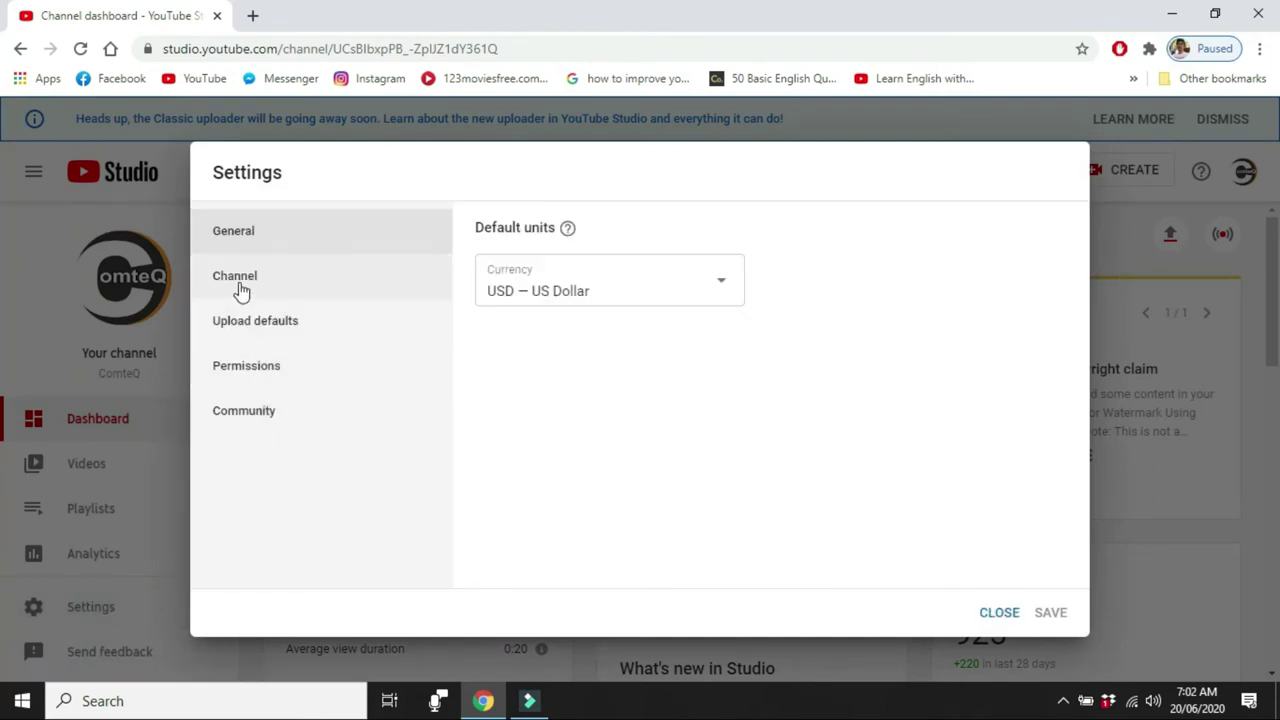
click(240, 290)
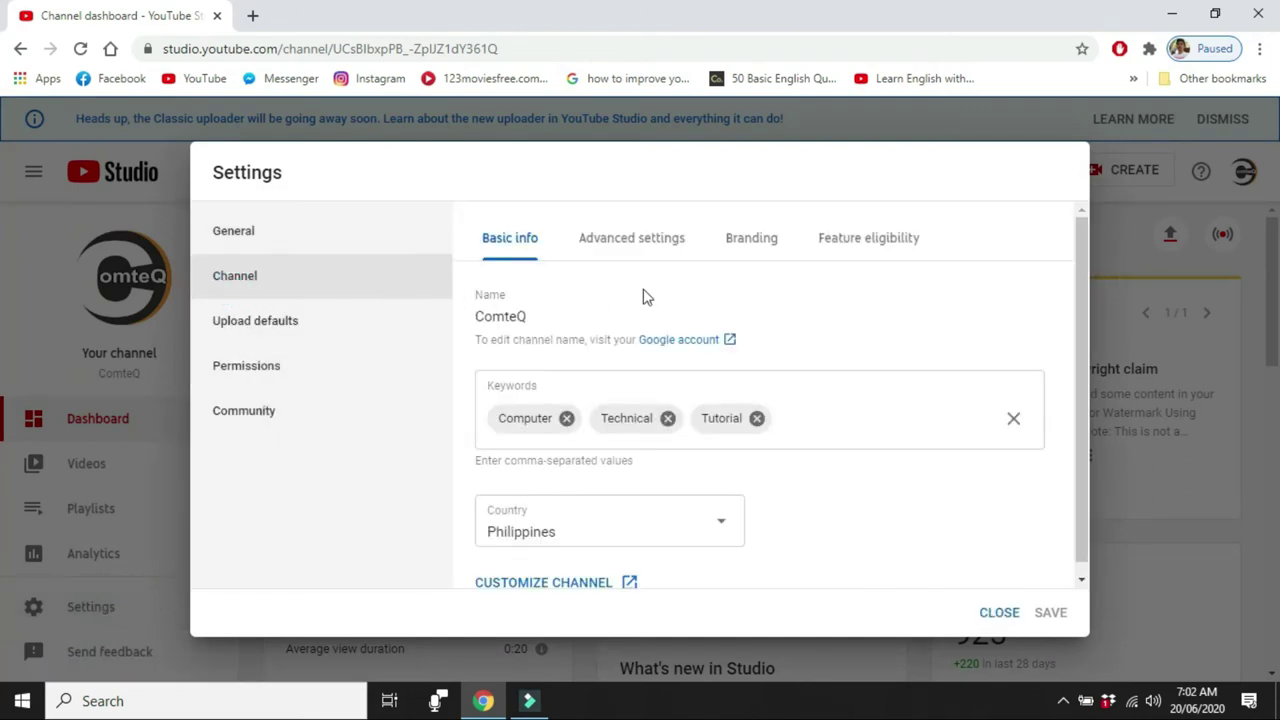
click(755, 248)
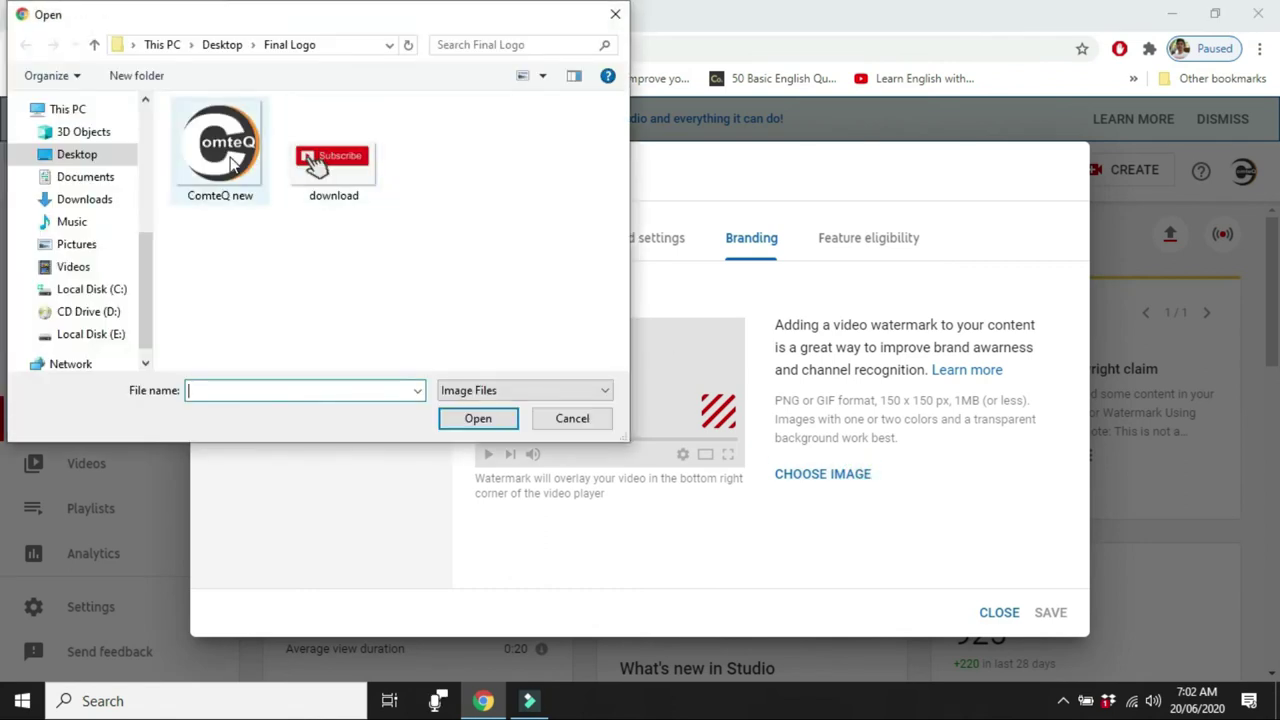
- Add the ComteQ new image as the video watermark, with its display time set to Entire video, and save the settings
click(228, 163)
click(477, 416)
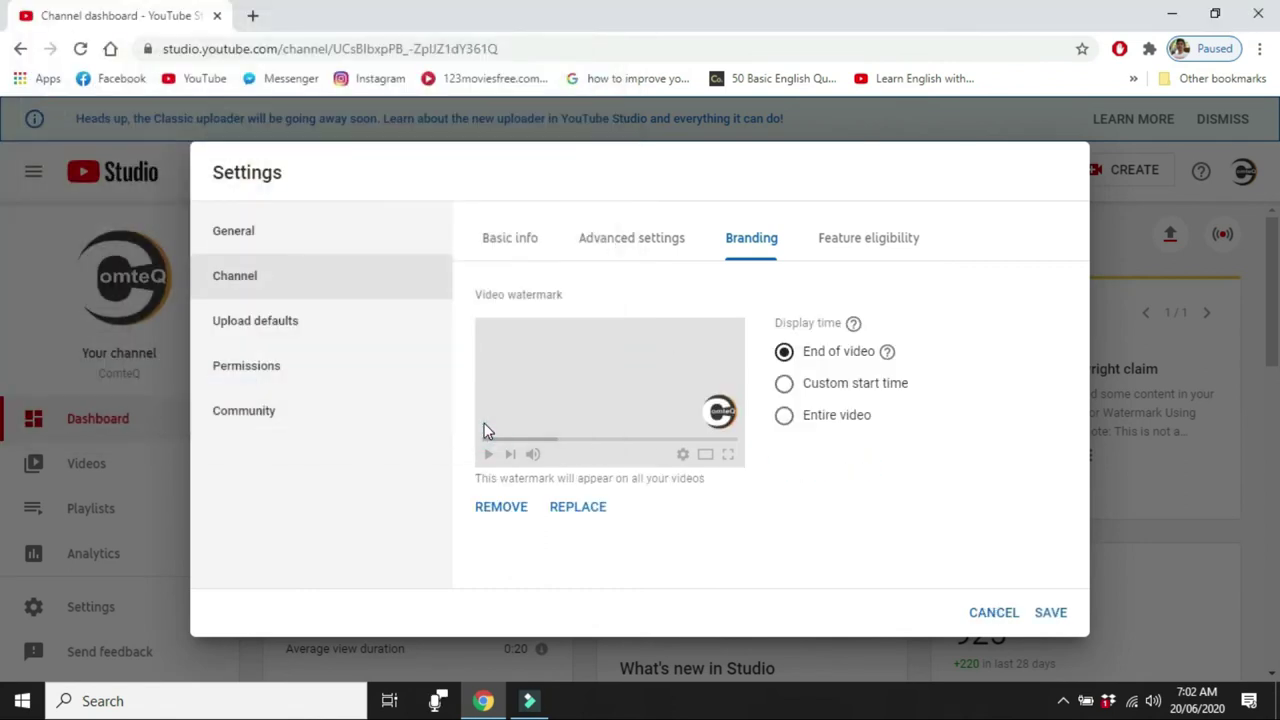
click(786, 418)
click(1052, 614)
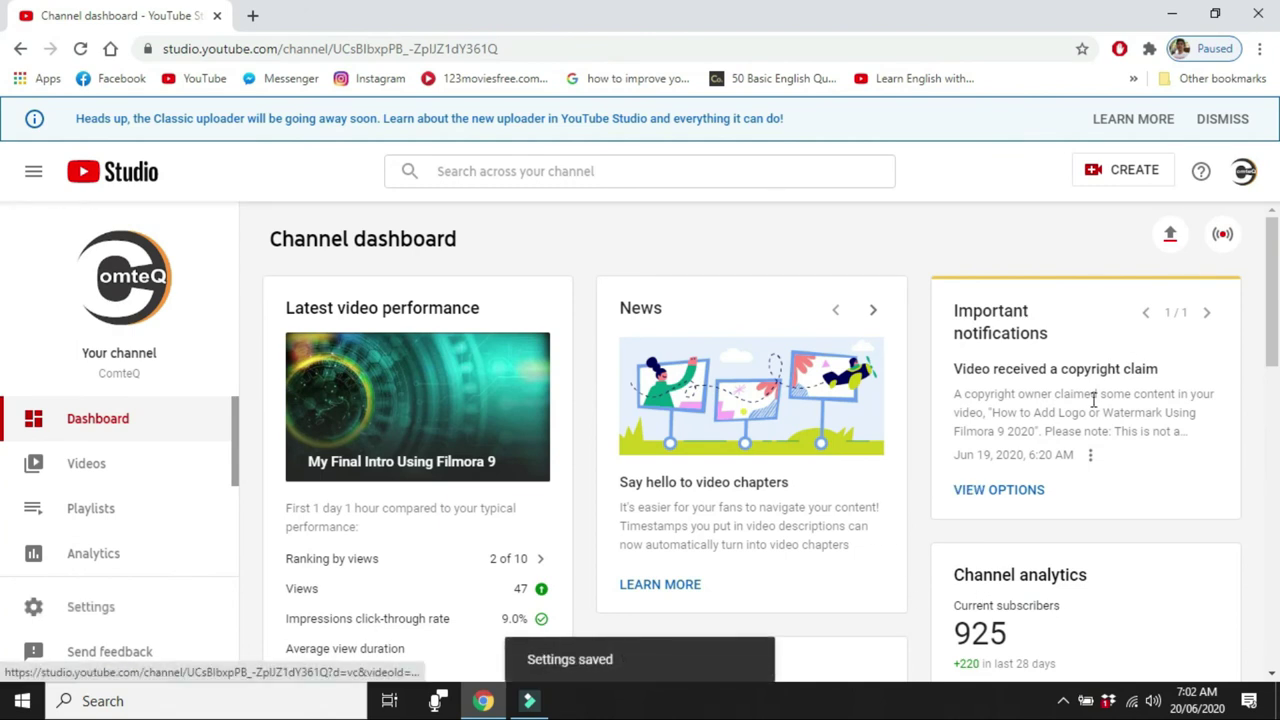
- Open the channel page and play the uploaded video My Final Intro Using Filmora 9 full screen to check the watermark
click(1244, 172)
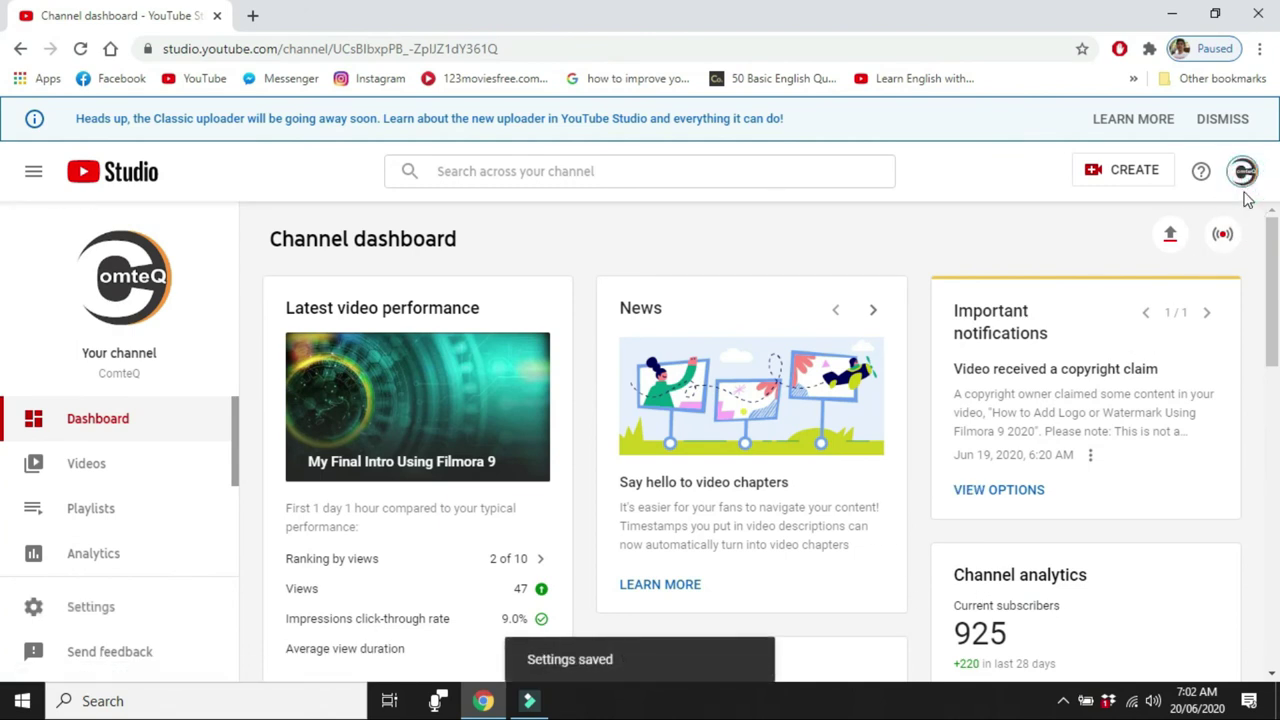
click(1244, 174)
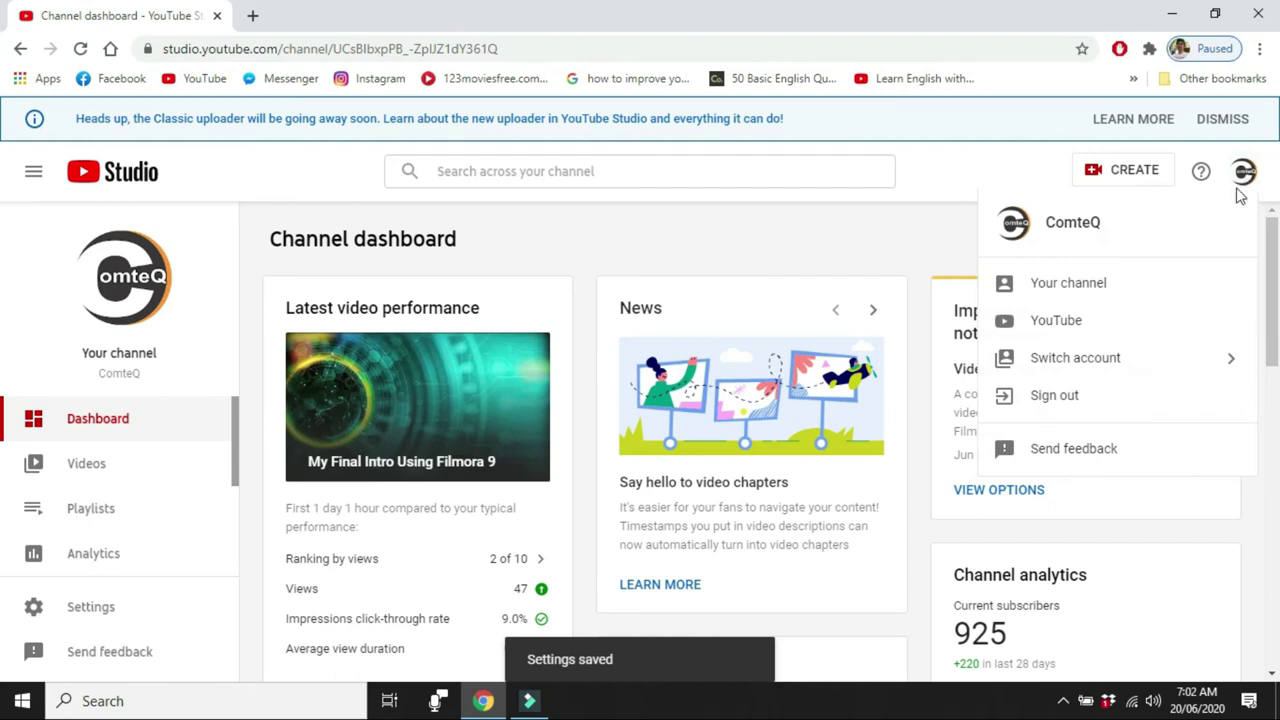
click(1086, 283)
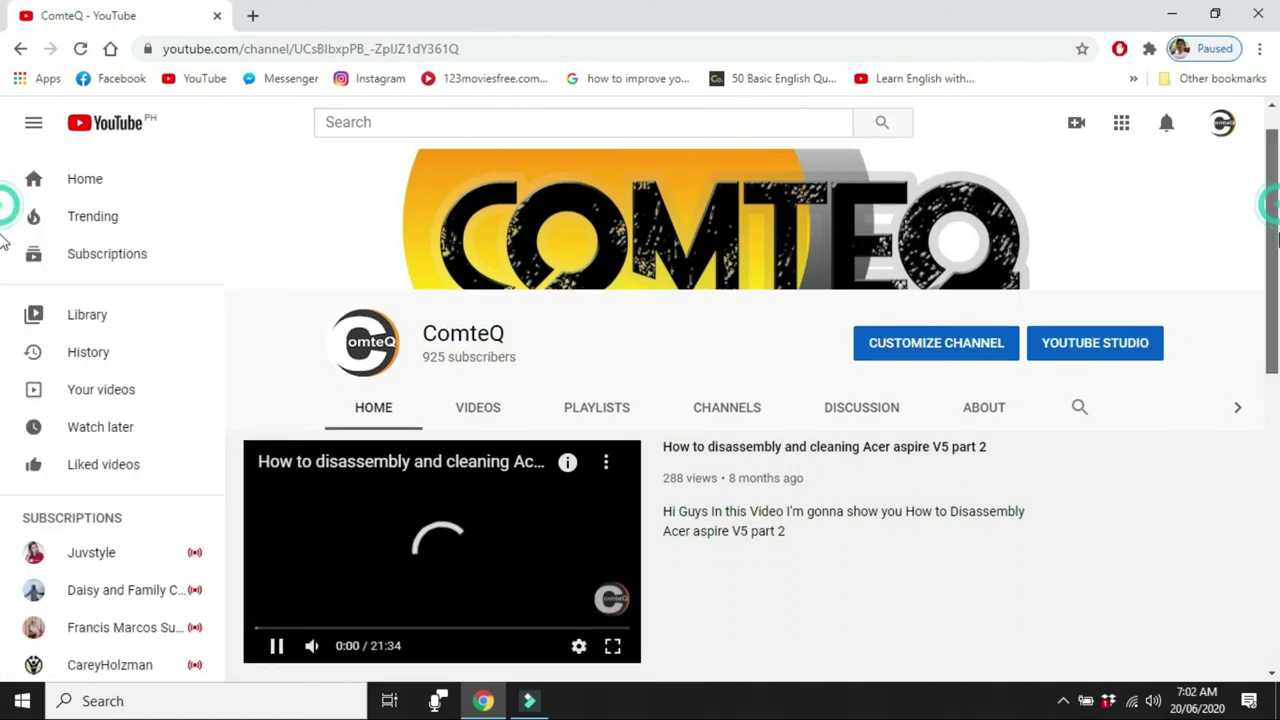
scroll(563, 457, down, 3)
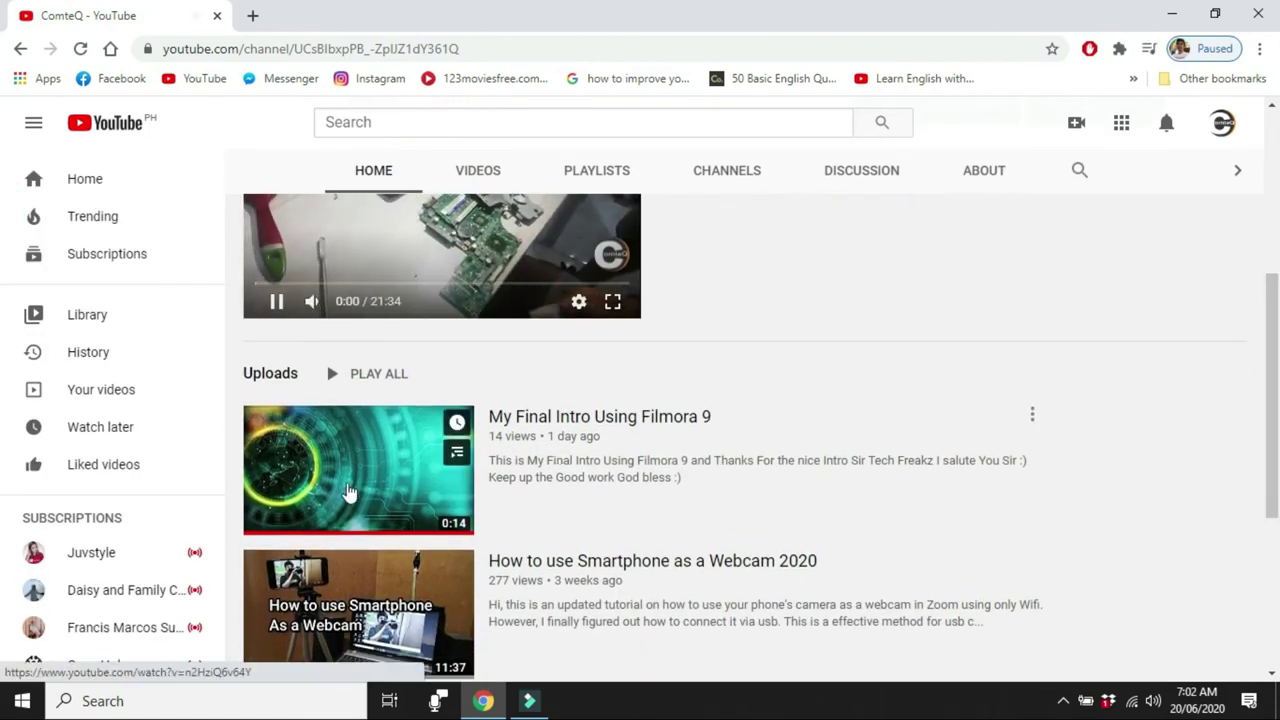
click(349, 492)
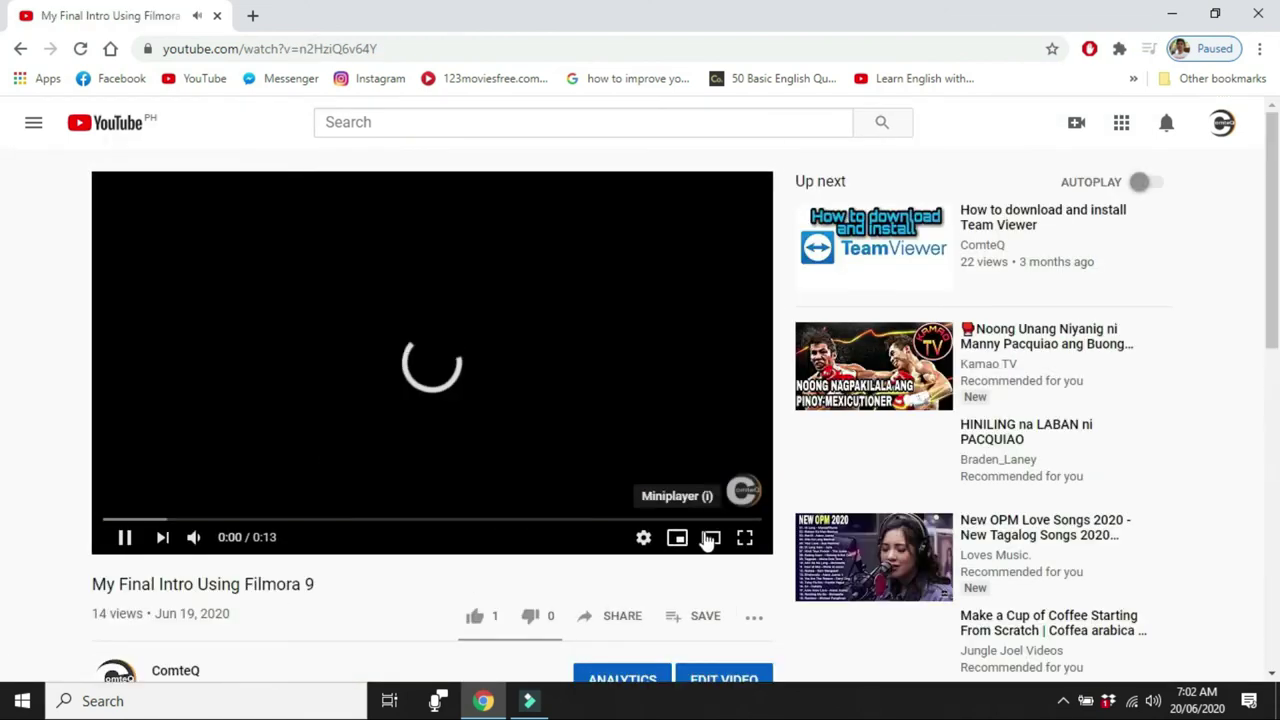
click(745, 537)
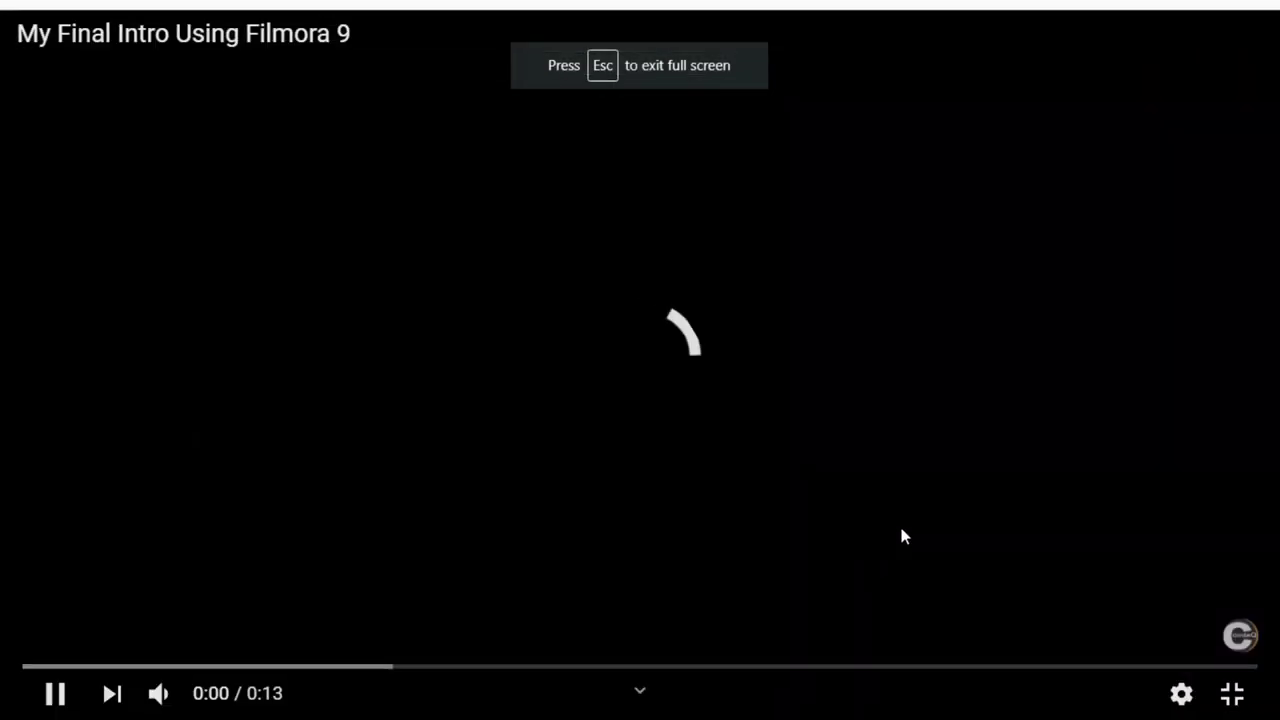